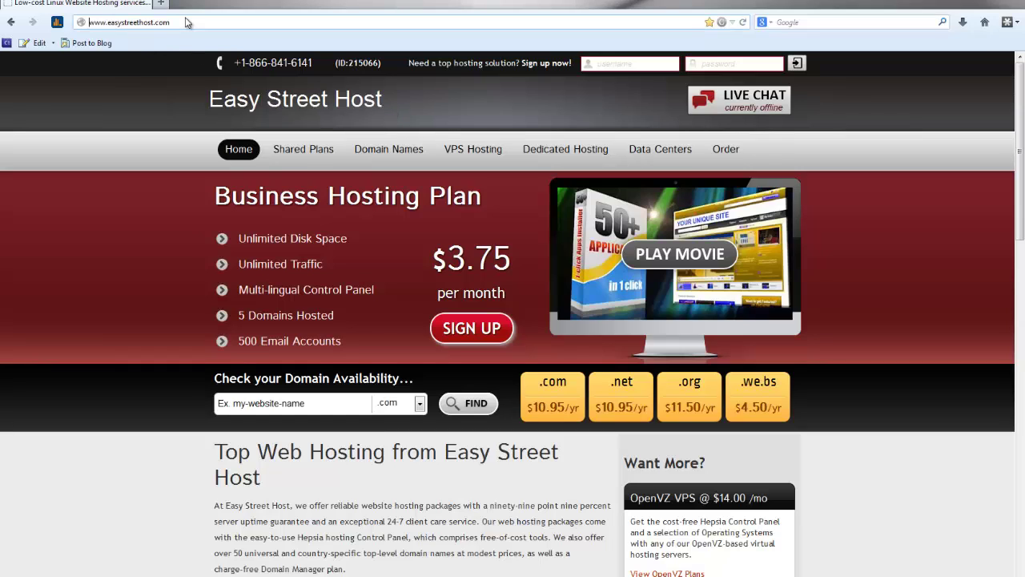
# Examine the Business Hosting Plan's price, disk space, hosted domains and email accounts in the home page banner
pyautogui.moveTo(184, 18); pyautogui.dragTo(89, 22)
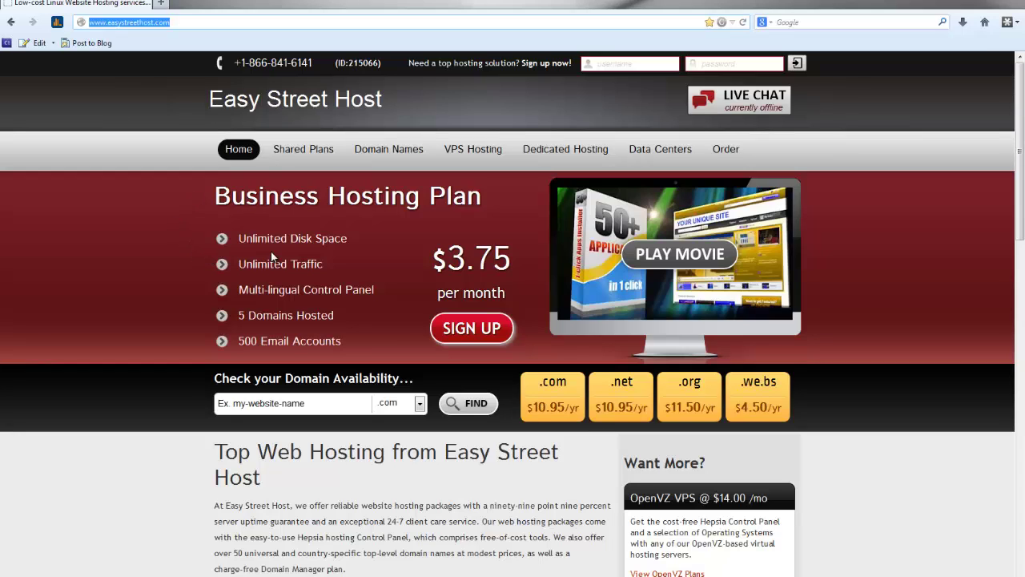
pyautogui.moveTo(215, 197); pyautogui.dragTo(481, 198)
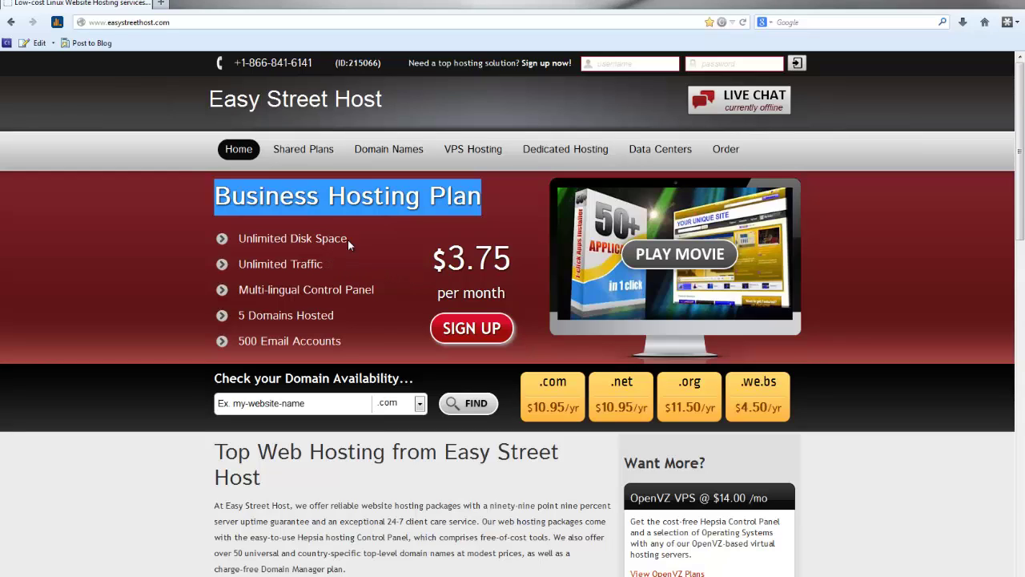
pyautogui.moveTo(348, 240); pyautogui.dragTo(234, 239)
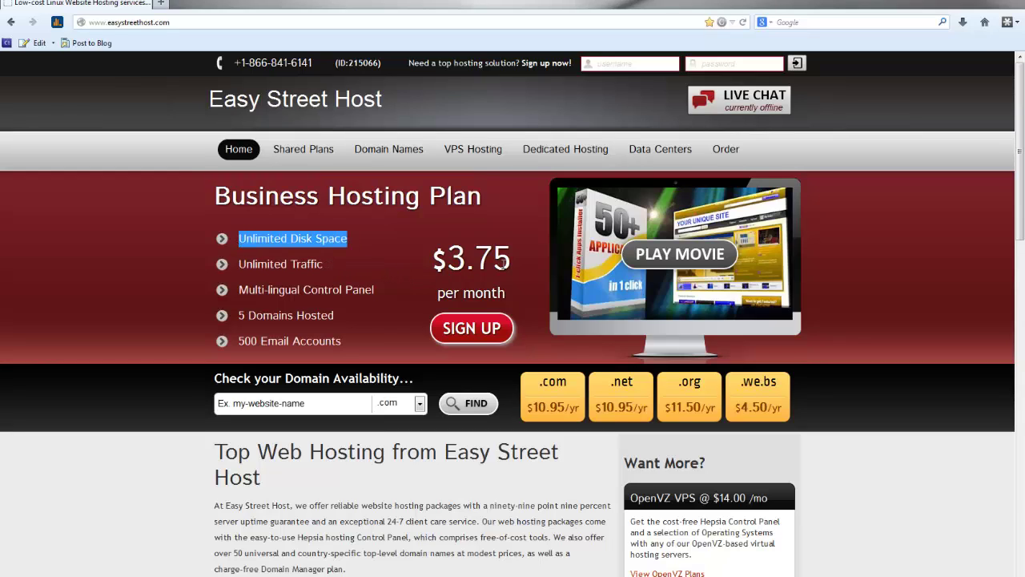
pyautogui.moveTo(501, 262); pyautogui.dragTo(446, 259)
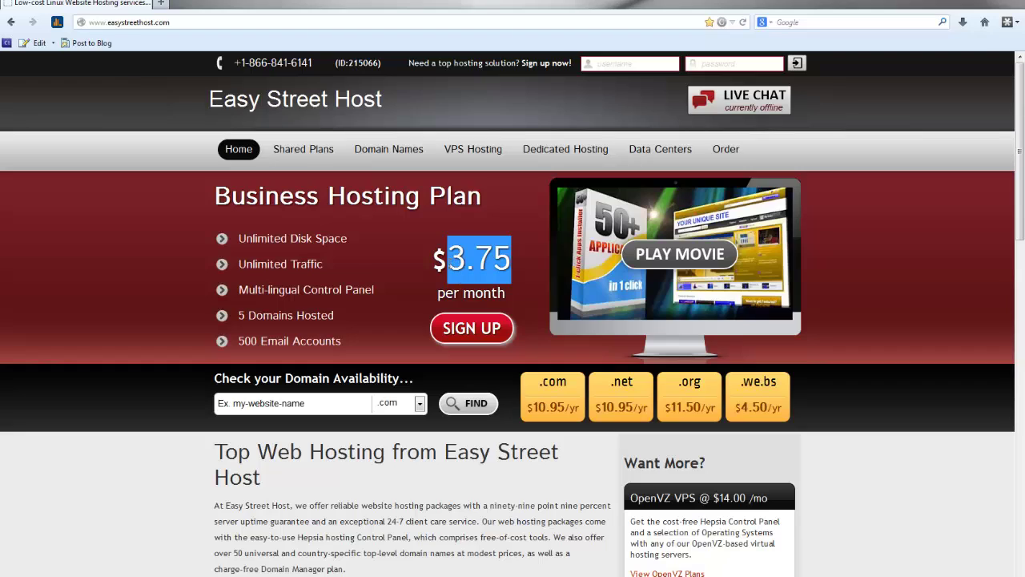
pyautogui.click(324, 264)
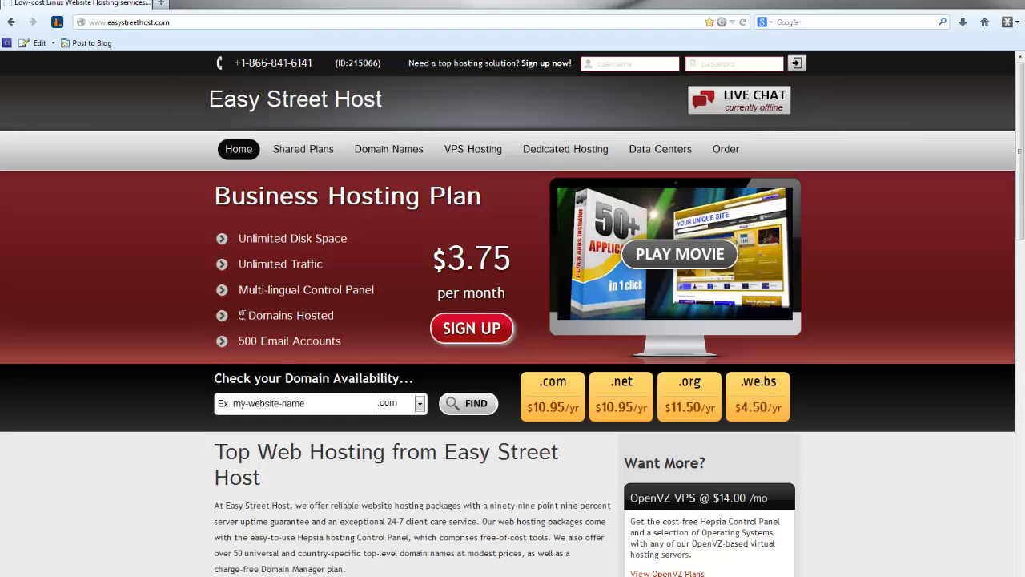
pyautogui.moveTo(238, 315); pyautogui.dragTo(336, 317)
pyautogui.moveTo(249, 318); pyautogui.dragTo(247, 318)
pyautogui.click(267, 342)
pyautogui.moveTo(239, 342); pyautogui.dragTo(343, 342)
pyautogui.click(341, 340)
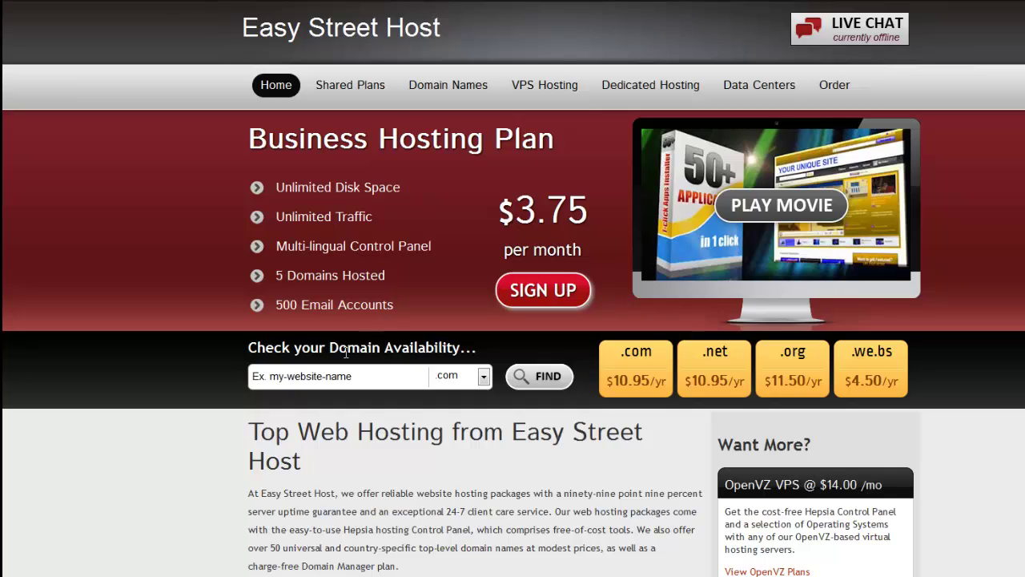
# Look through the rest of the home page, from the domain availability check and the hosting plans to the footer
pyautogui.click(343, 377)
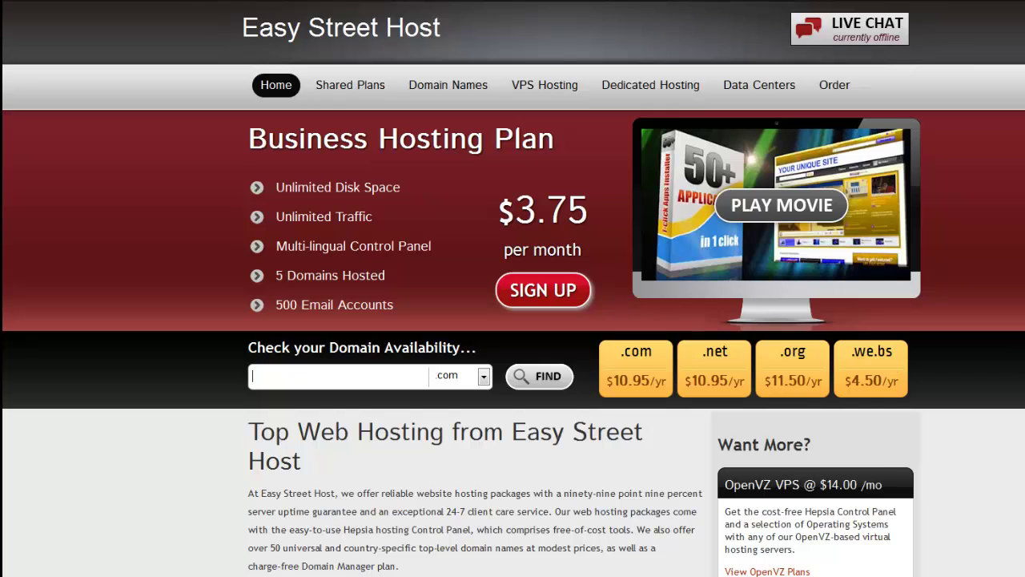
pyautogui.scroll(-1, 512, 289)
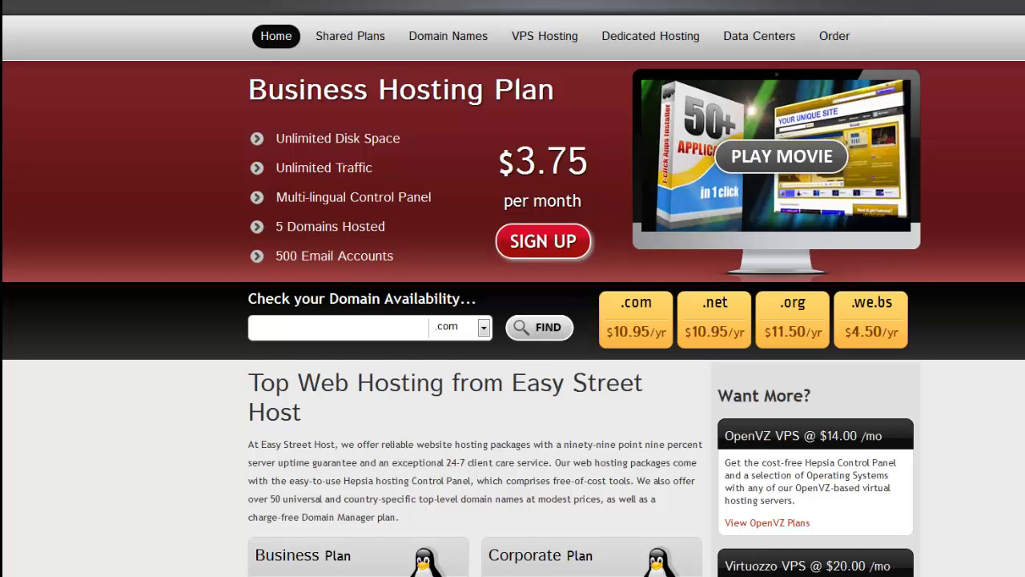
pyautogui.scroll(-5, 513, 288)
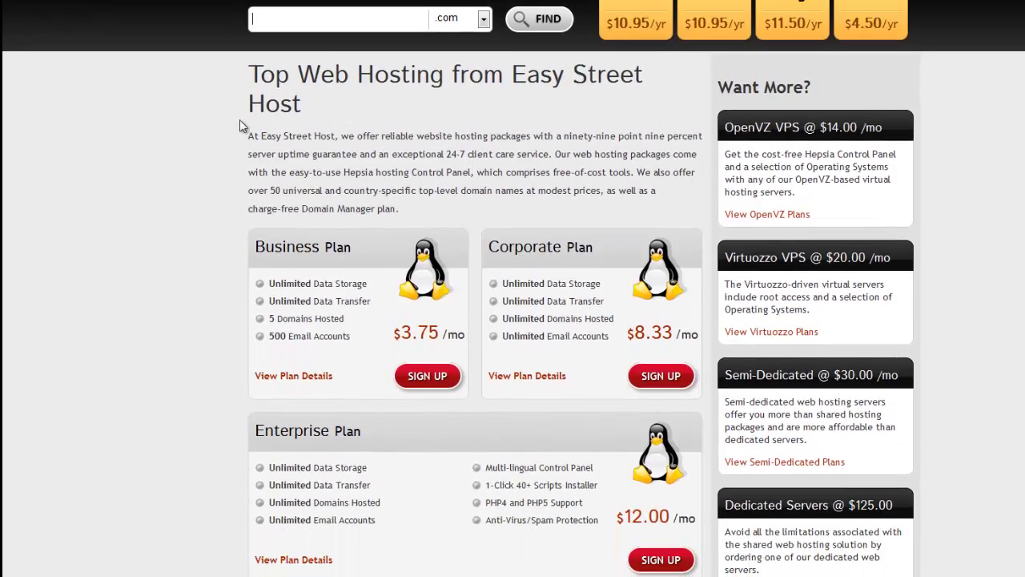
pyautogui.moveTo(240, 134); pyautogui.dragTo(248, 73)
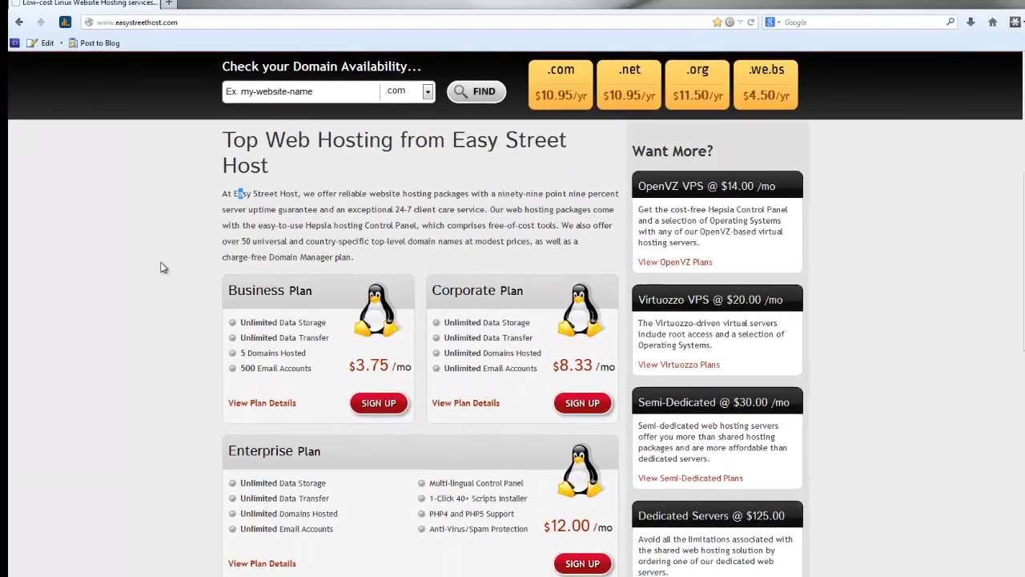
pyautogui.scroll(-3, 160, 268)
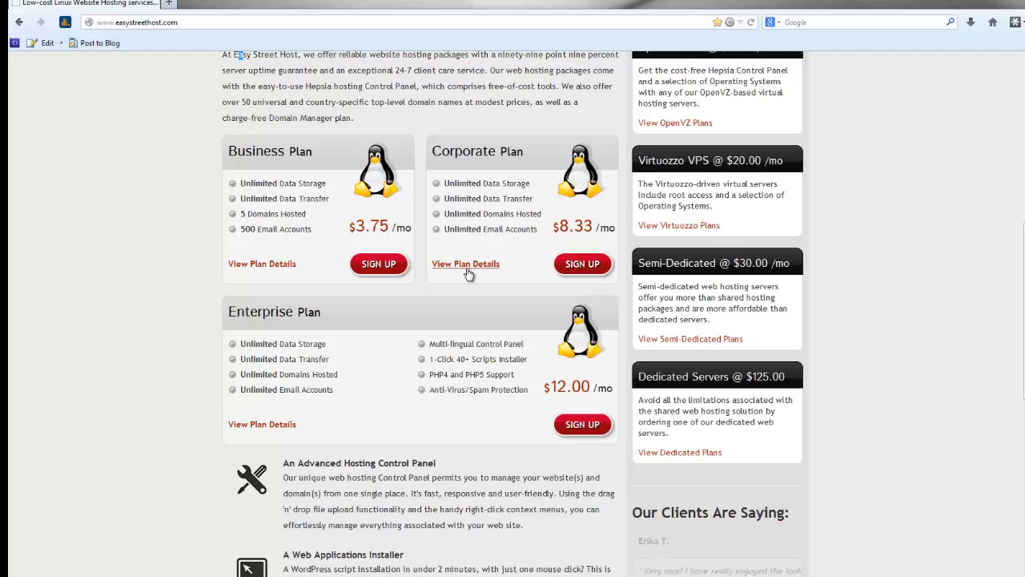
pyautogui.scroll(-2, 200, 329)
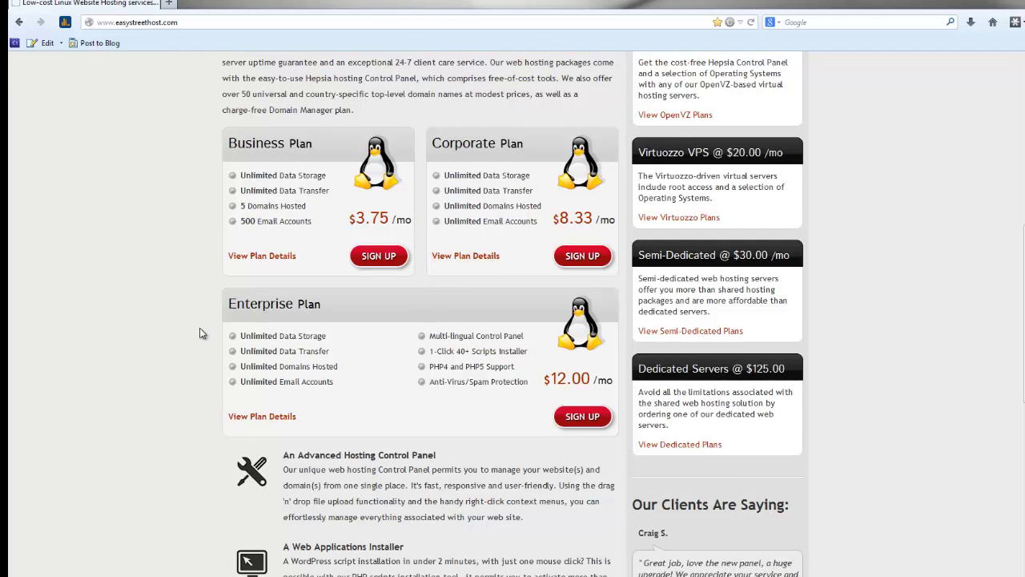
pyautogui.scroll(-3, 200, 330)
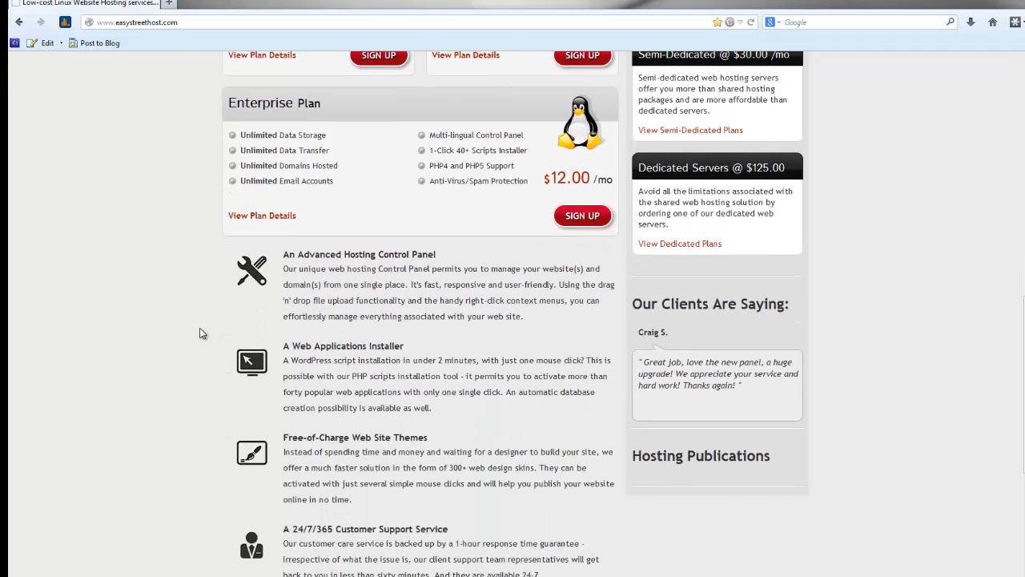
pyautogui.scroll(-3, 200, 332)
pyautogui.scroll(-3, 200, 333)
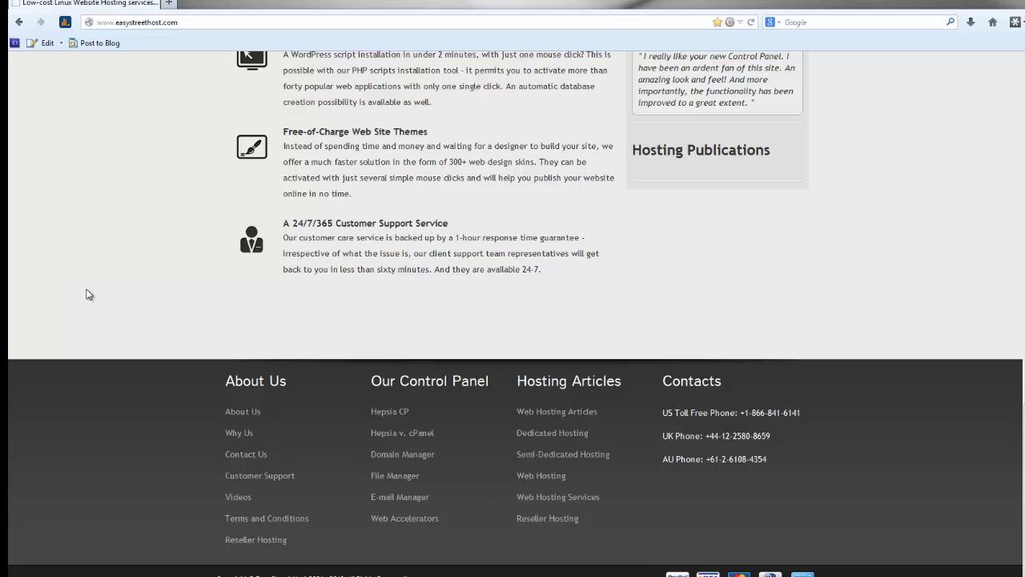
# Open the Business Plan's details and highlight the Baby plan heading in the comparison table
pyautogui.scroll(10, 88, 293)
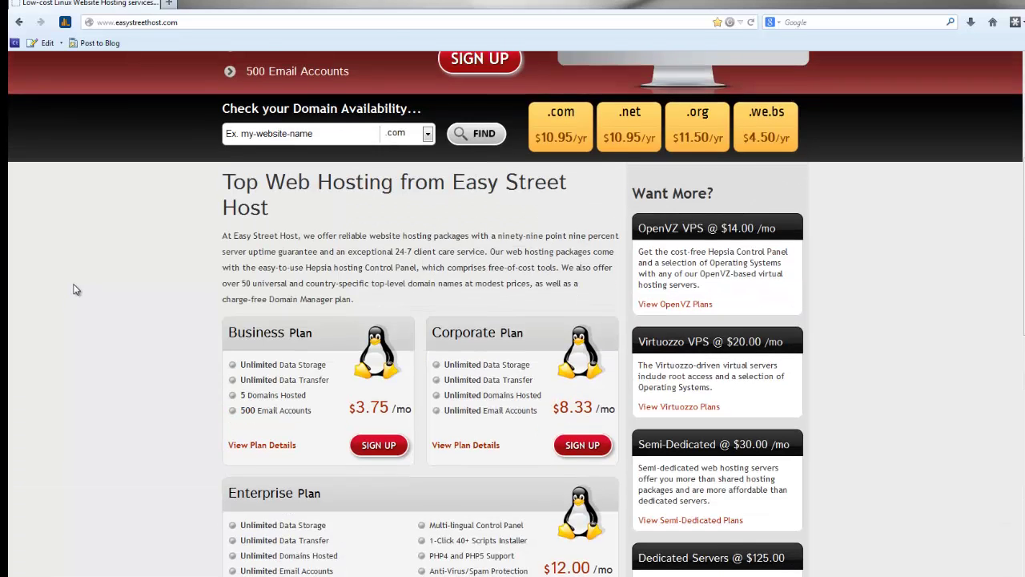
pyautogui.scroll(-1, 73, 289)
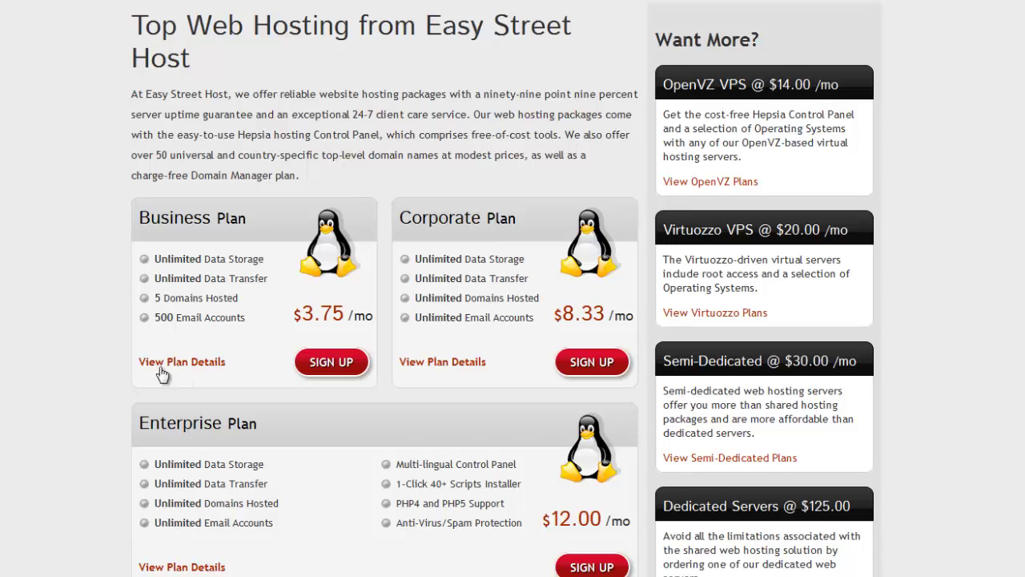
pyautogui.click(164, 364)
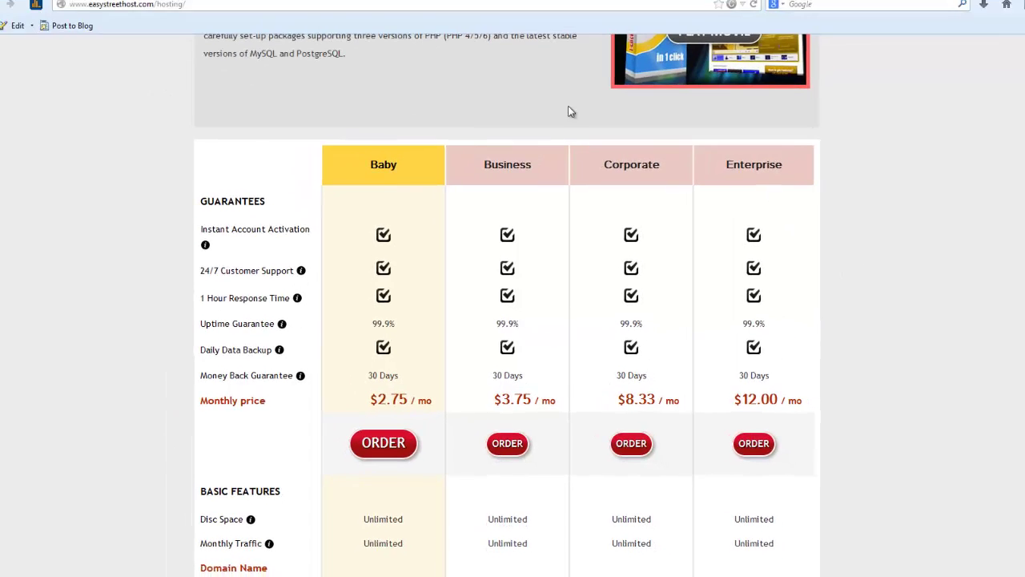
pyautogui.moveTo(406, 181); pyautogui.dragTo(378, 176)
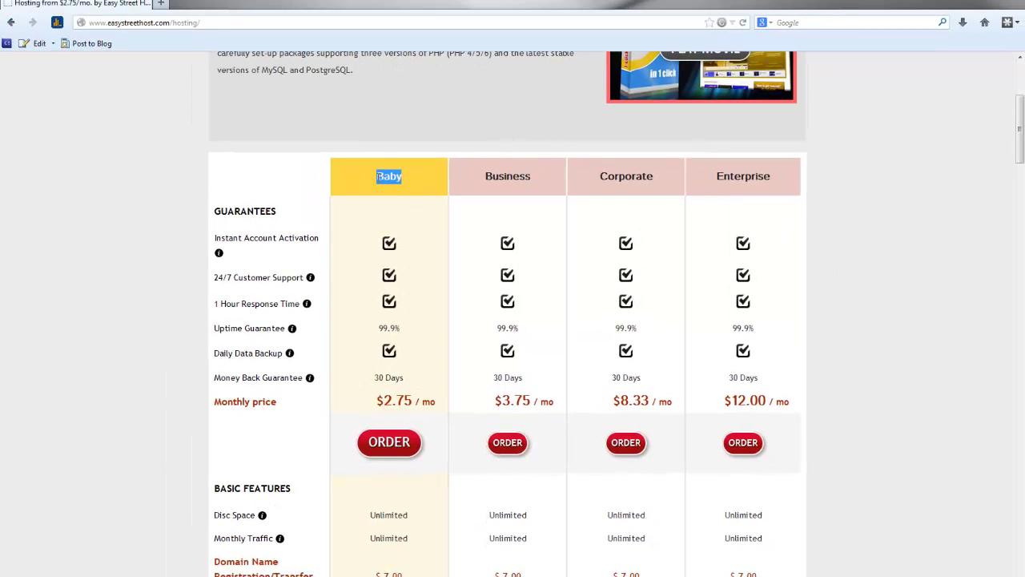
pyautogui.click(155, 239)
# Examine the plan comparison table's guarantees, basic and free features, control panel, domain, e-mail and website control rows
pyautogui.scroll(-3, 181, 358)
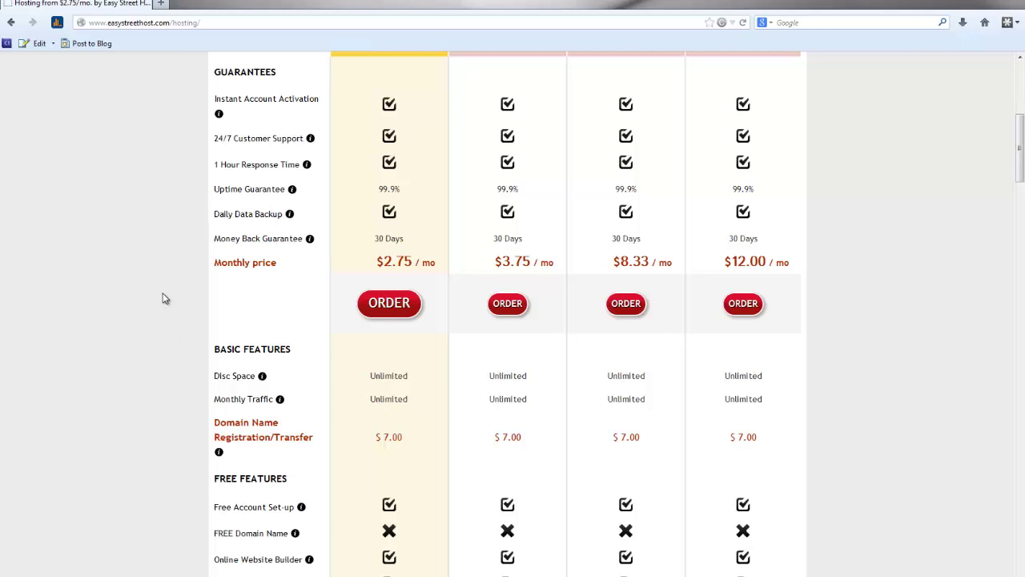
pyautogui.scroll(1, 175, 270)
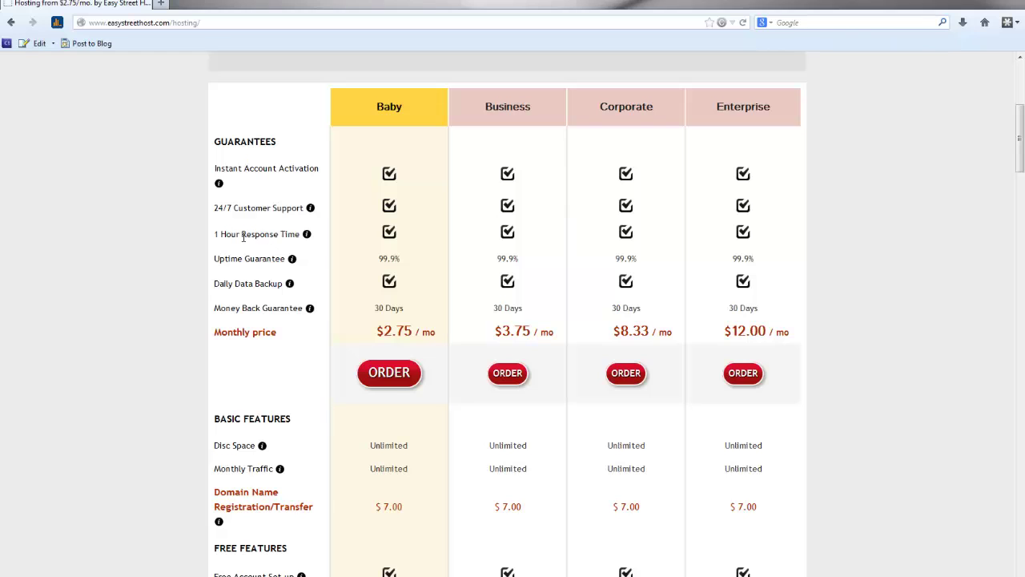
pyautogui.scroll(-1, 183, 272)
pyautogui.scroll(-4, 183, 273)
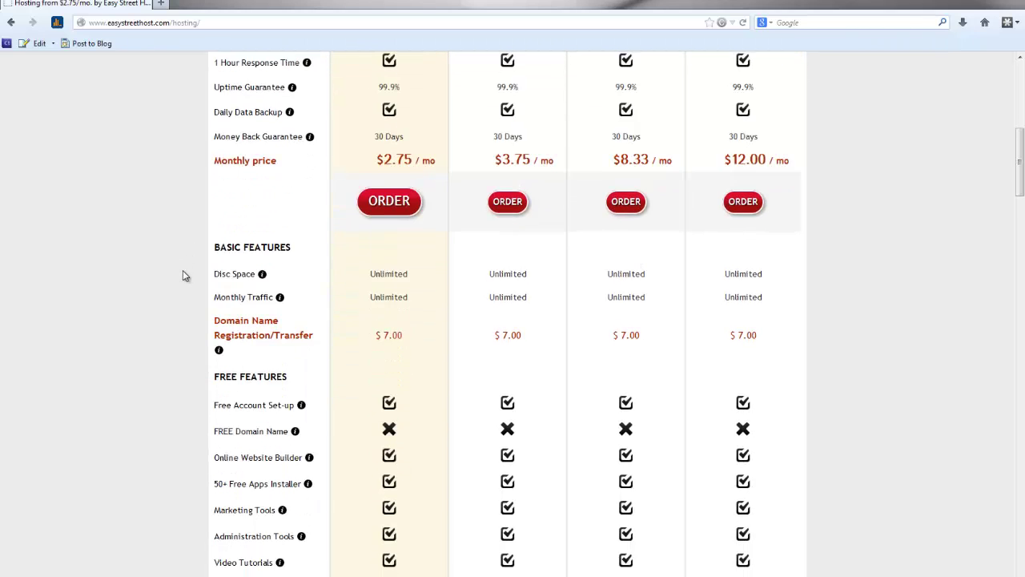
pyautogui.scroll(-1, 182, 275)
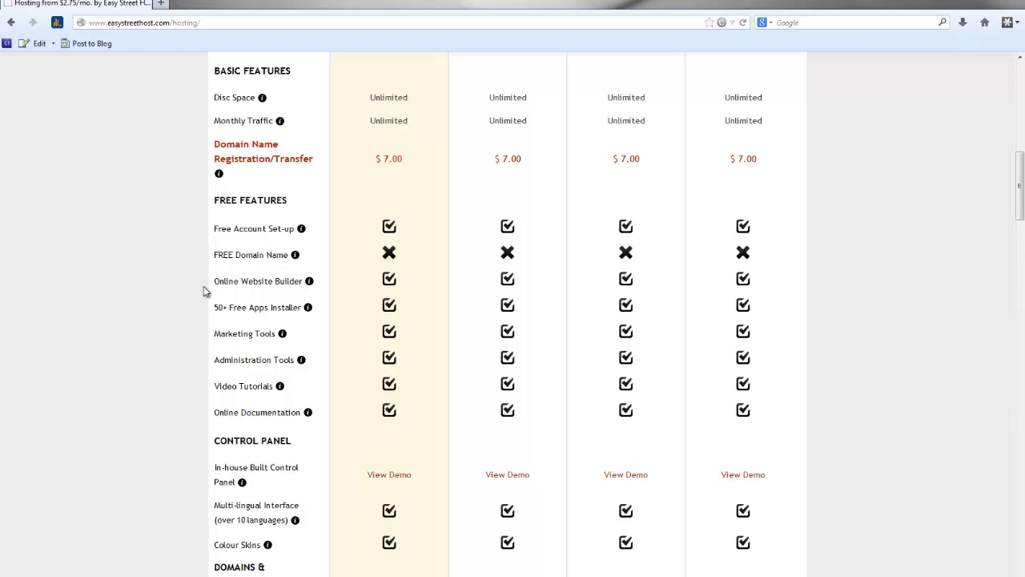
pyautogui.scroll(-1, 203, 293)
pyautogui.scroll(-1, 199, 308)
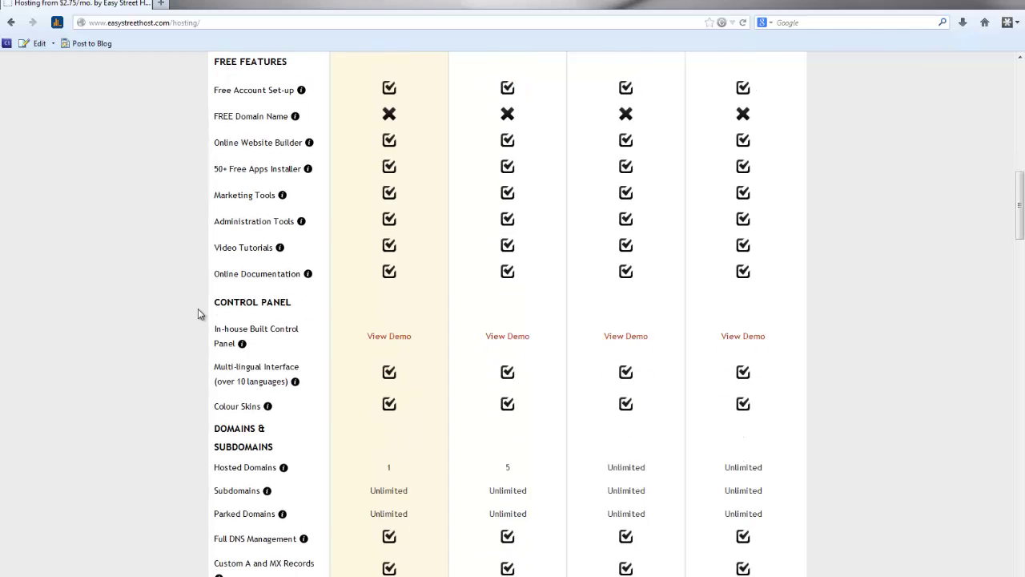
pyautogui.scroll(-1, 201, 255)
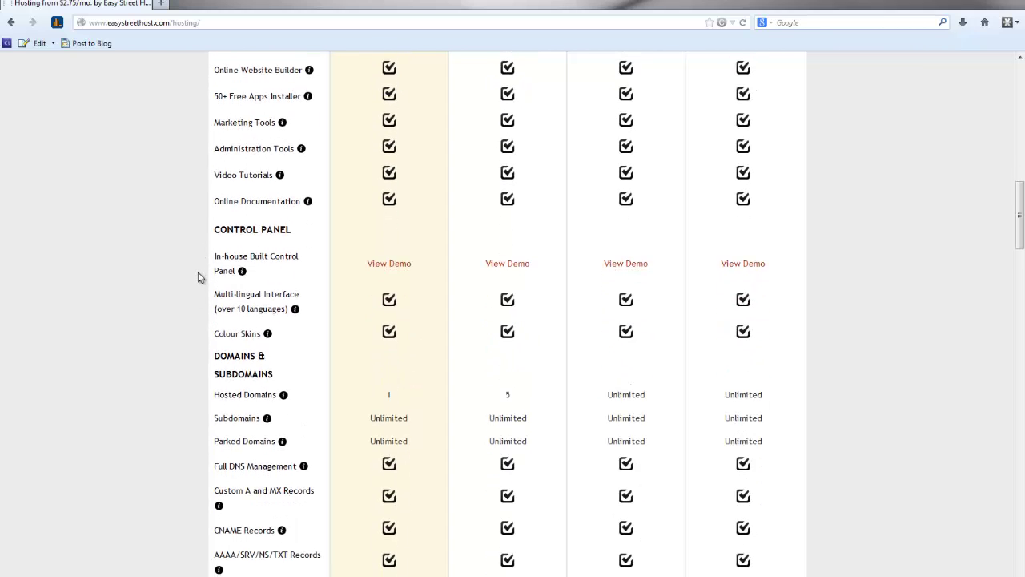
pyautogui.scroll(-3, 200, 275)
pyautogui.scroll(-3, 200, 277)
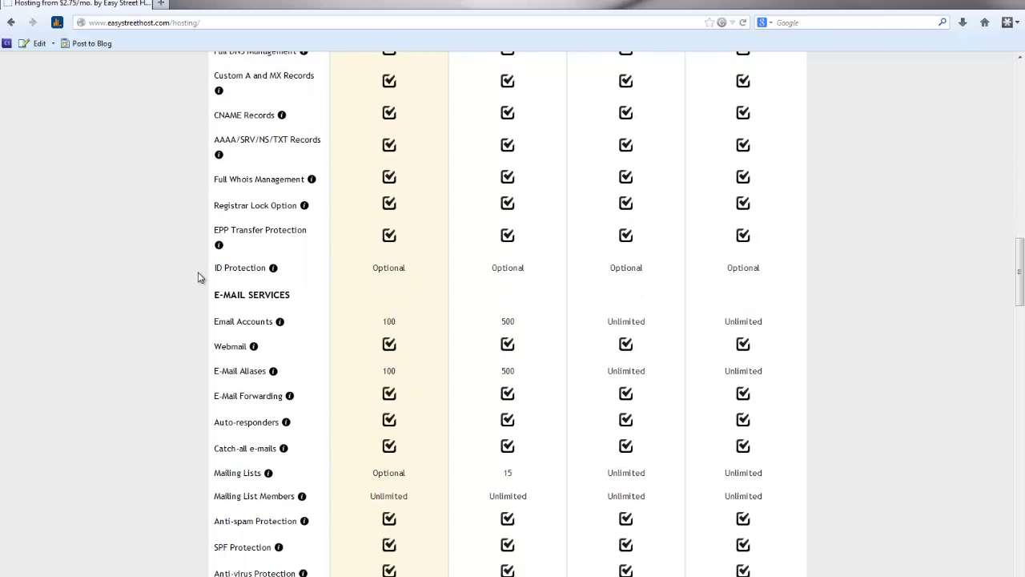
pyautogui.scroll(-6, 199, 277)
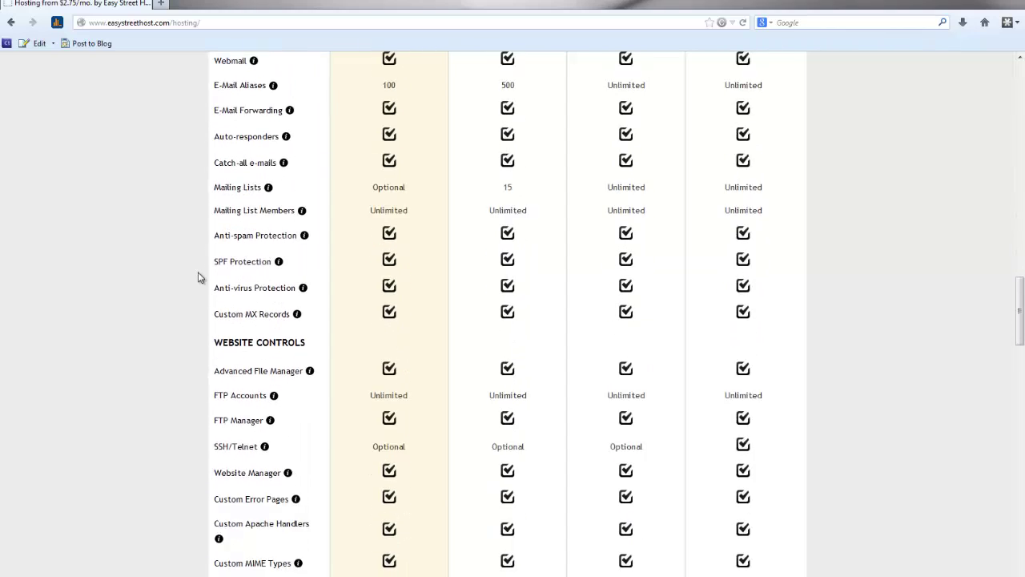
pyautogui.scroll(9, 199, 278)
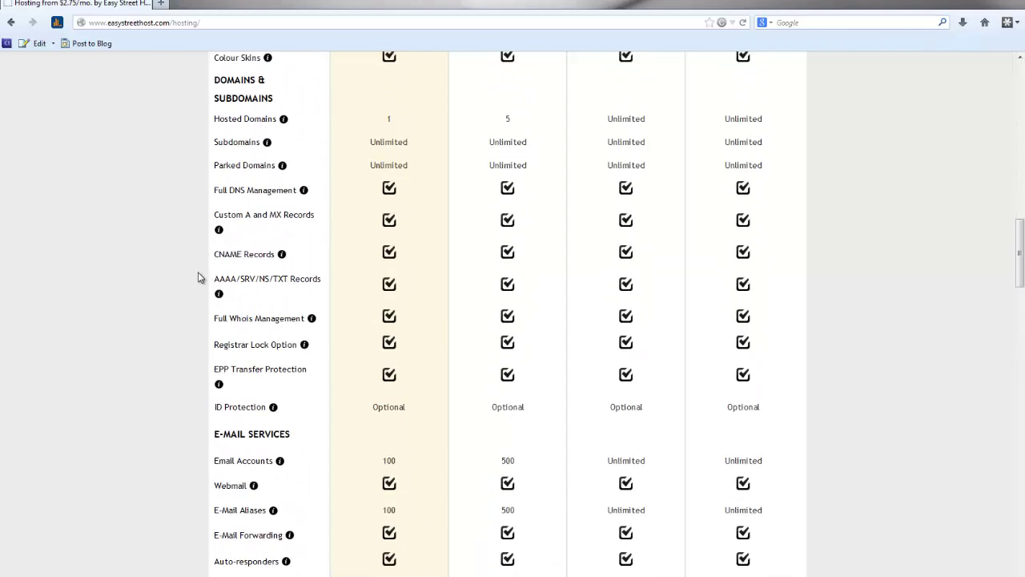
pyautogui.scroll(6, 199, 277)
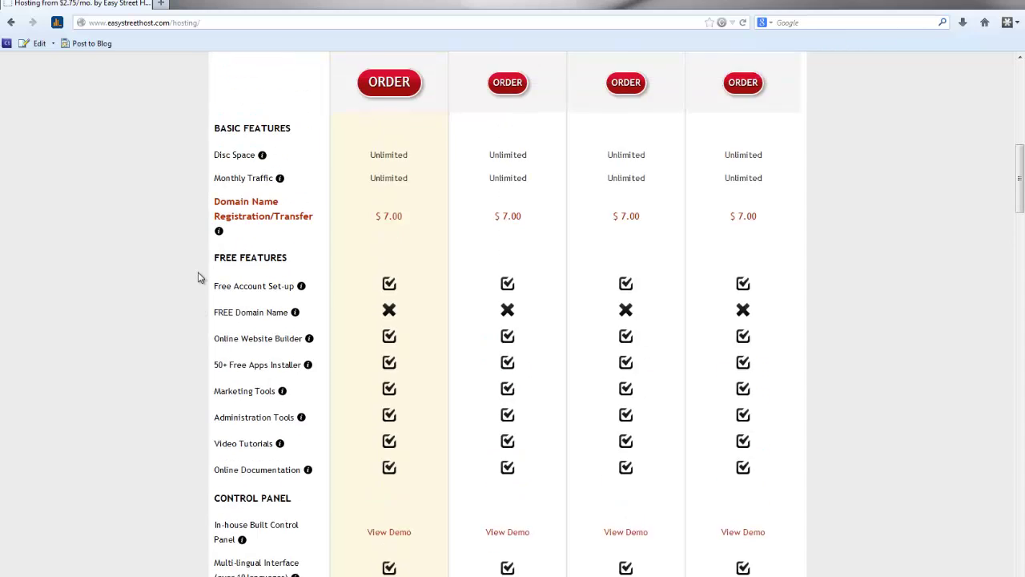
# Compare the Hosted Domains allowance of the Baby, Business, Corporate and Enterprise plans
pyautogui.scroll(-5, 199, 273)
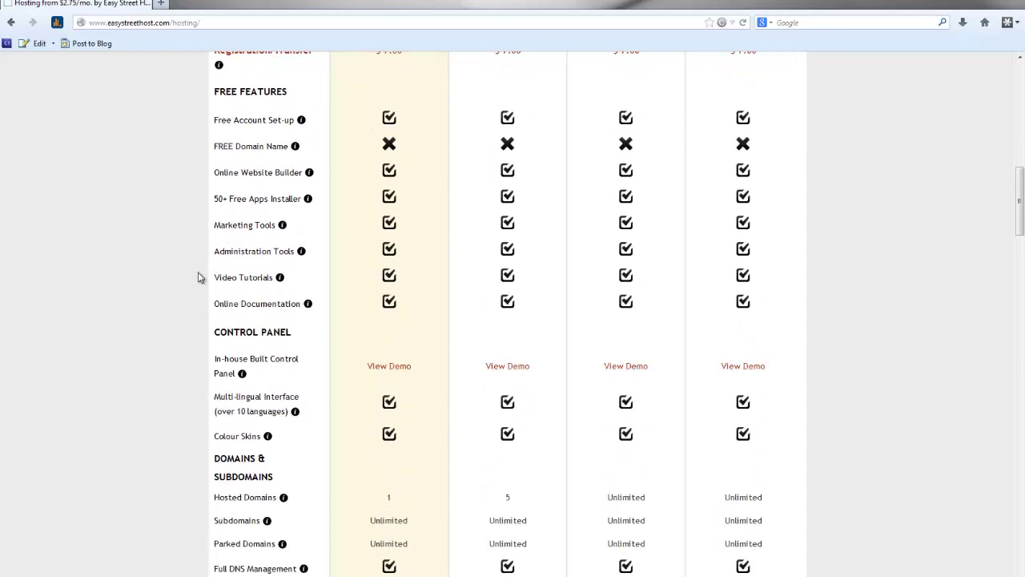
pyautogui.scroll(-2, 198, 271)
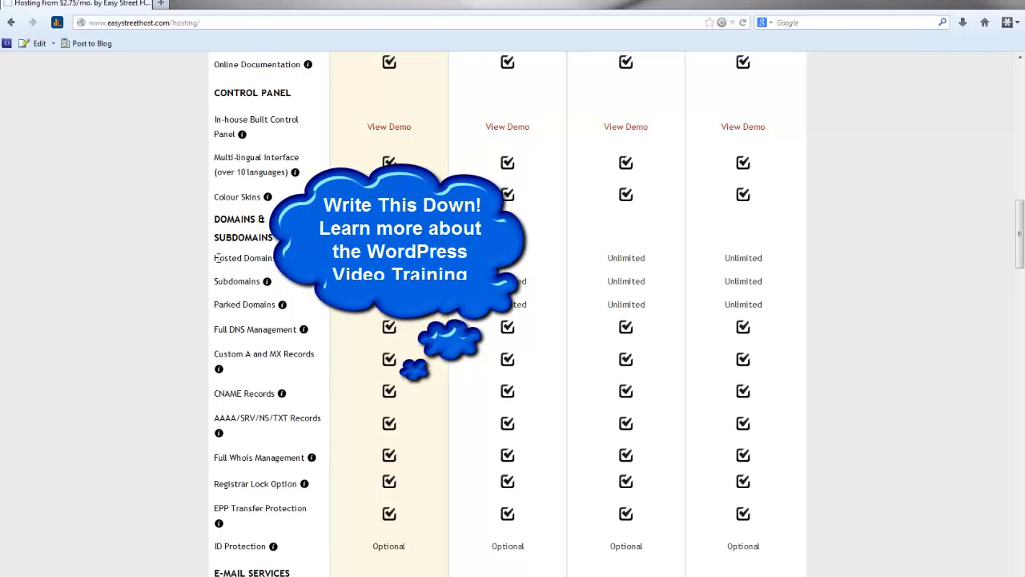
pyautogui.moveTo(218, 258); pyautogui.dragTo(277, 258)
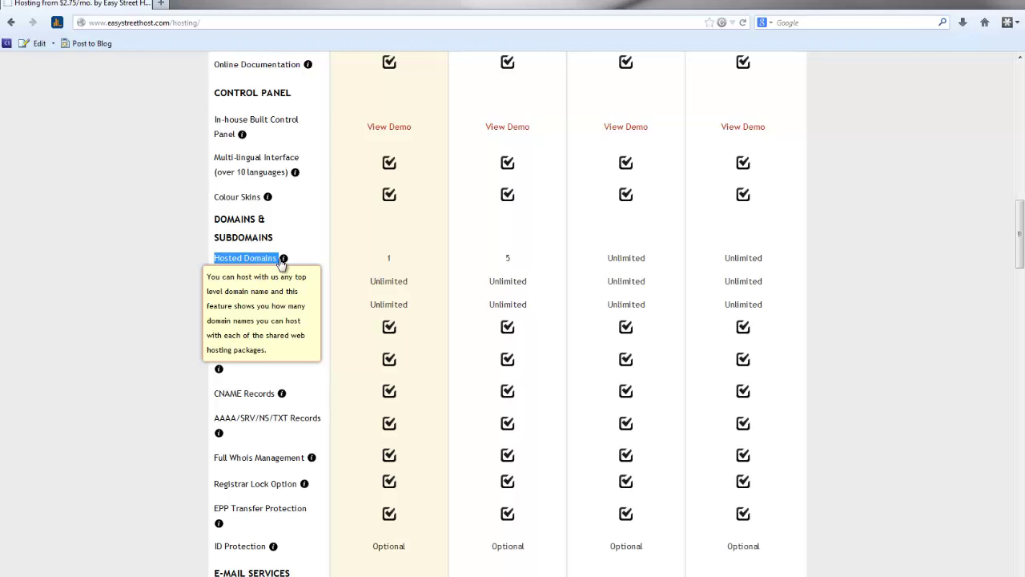
pyautogui.click(401, 257)
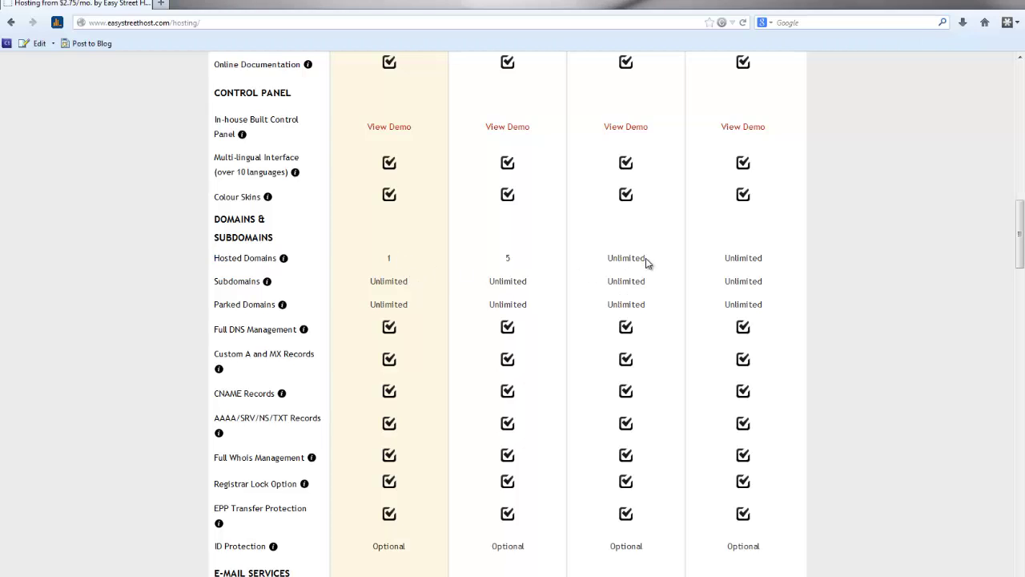
pyautogui.moveTo(645, 258); pyautogui.dragTo(606, 260)
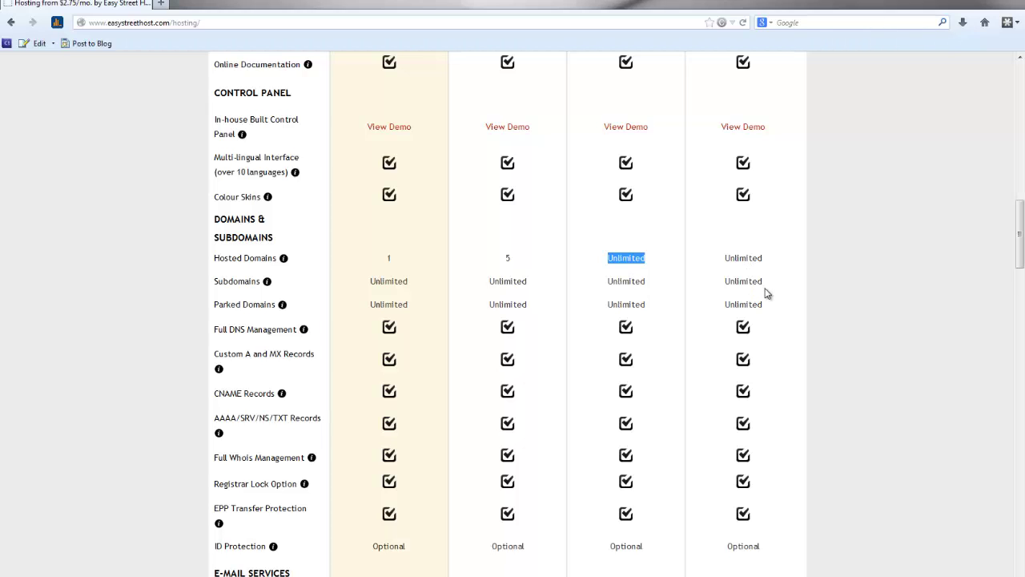
pyautogui.click(846, 253)
pyautogui.scroll(2, 848, 255)
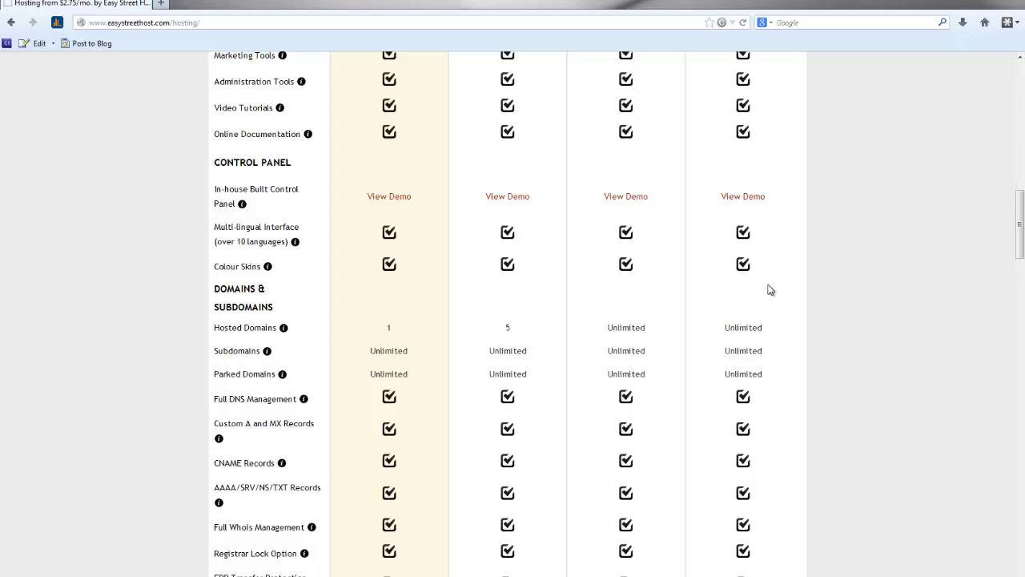
pyautogui.click(537, 314)
pyautogui.scroll(3, 540, 314)
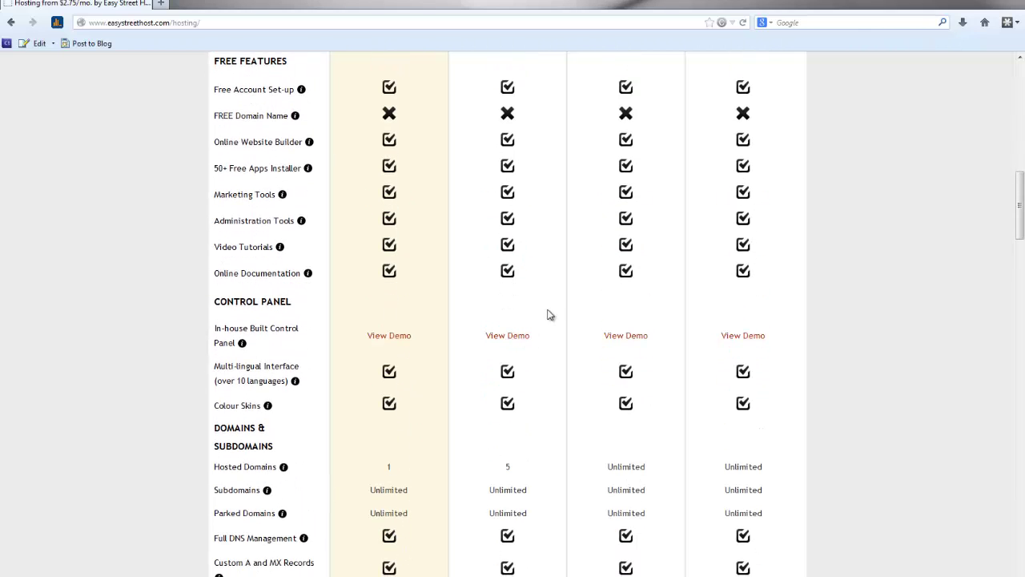
# Leave the shared hosting plan comparison and return to the hosting site's home page
pyautogui.scroll(8, 547, 310)
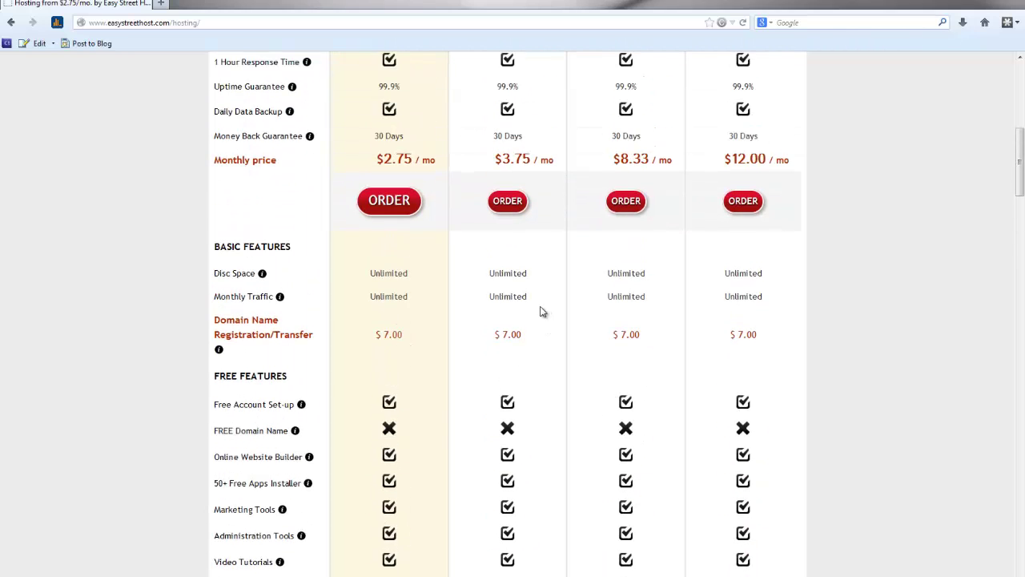
pyautogui.scroll(4, 472, 337)
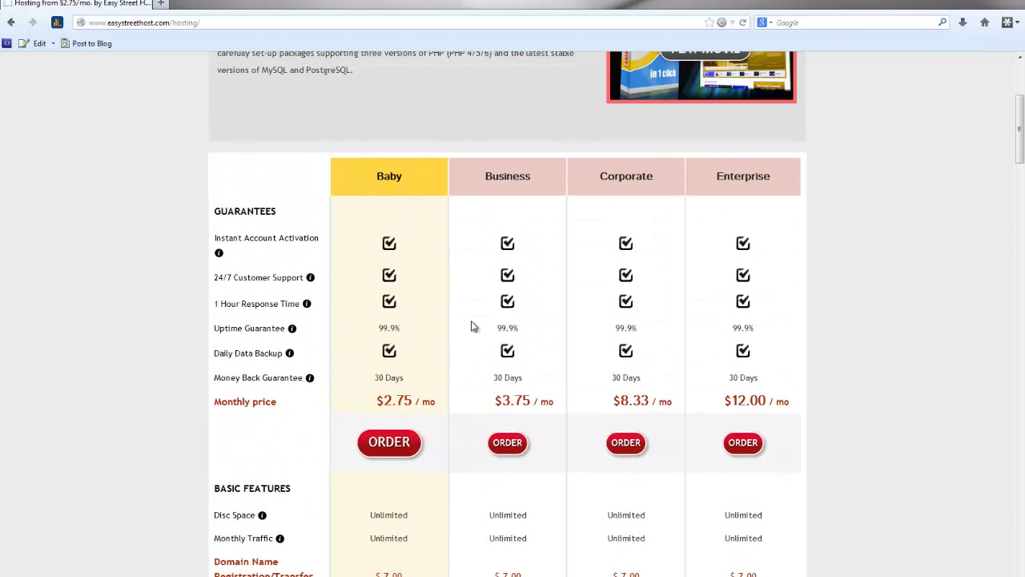
pyautogui.scroll(5, 471, 382)
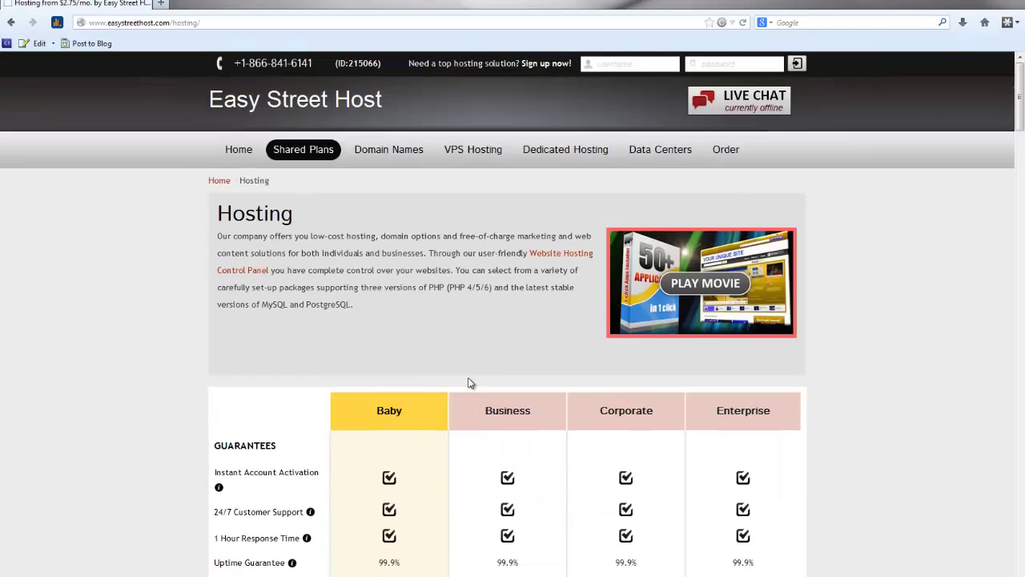
pyautogui.click(241, 157)
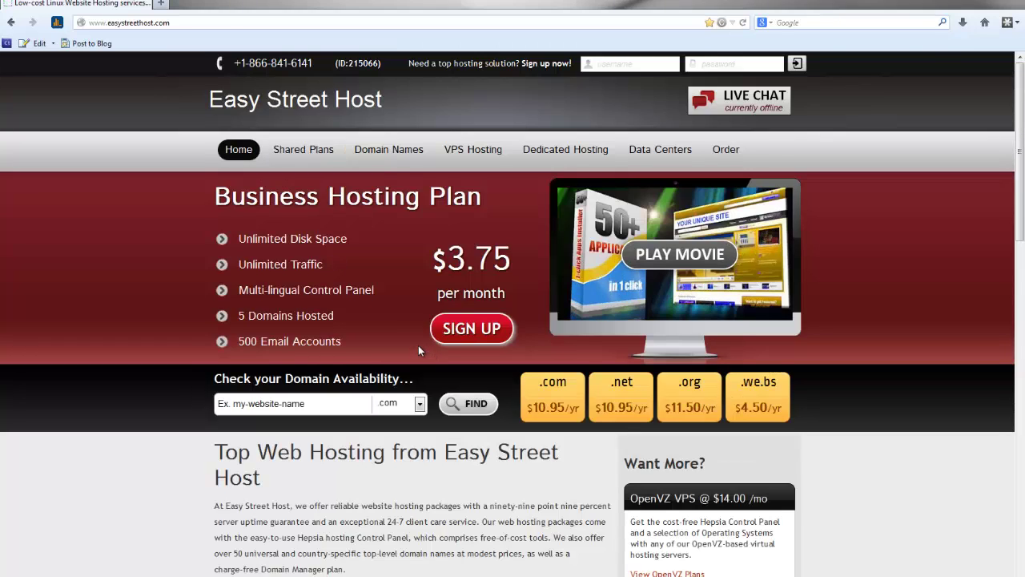
pyautogui.click(307, 408)
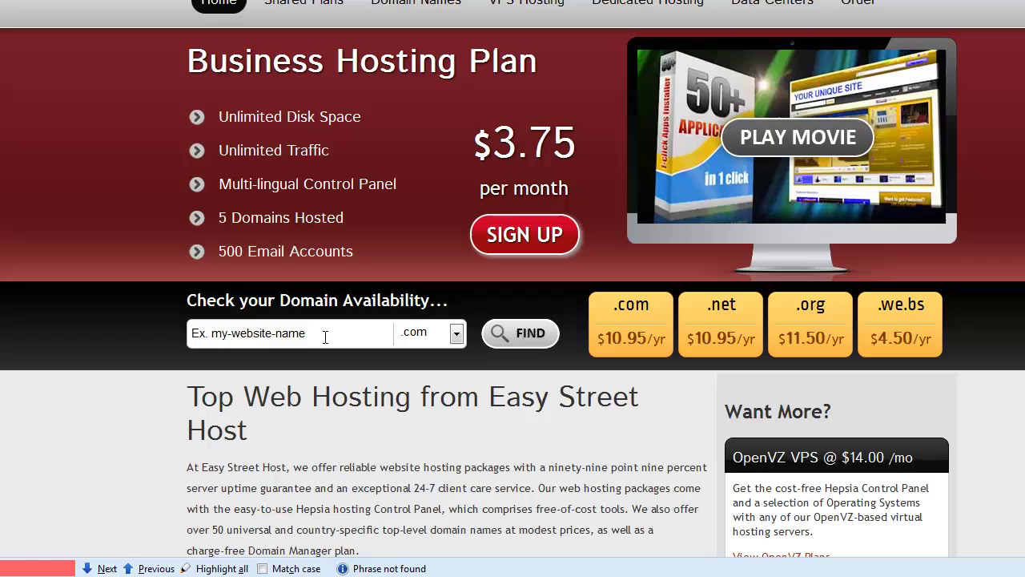
pyautogui.click(322, 424)
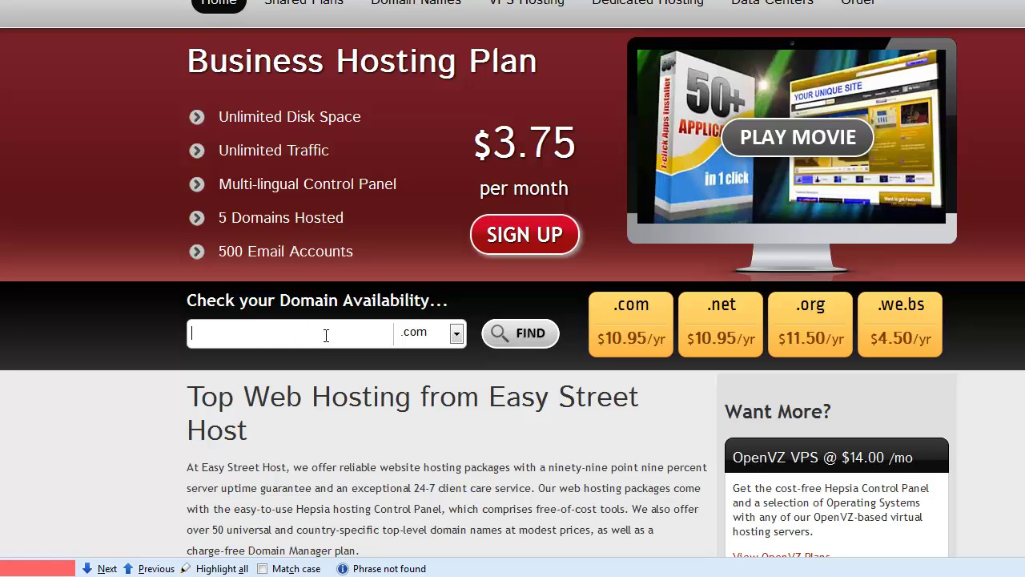
pyautogui.write('www.blogwithjamesdemo.com')
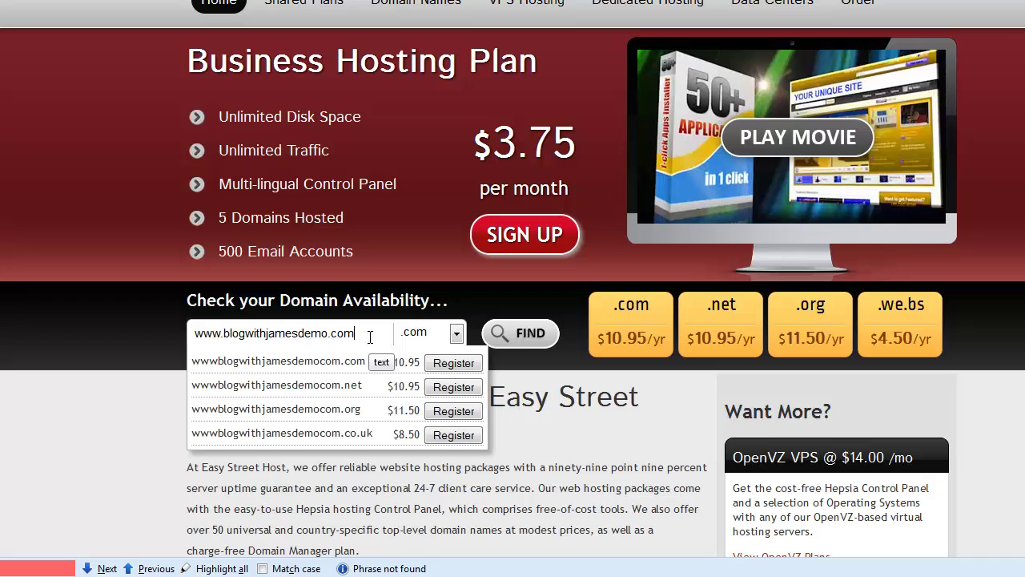
pyautogui.press('BackSpace')
pyautogui.press('BackSpace')
pyautogui.press('BackSpace')
pyautogui.press('BackSpace')
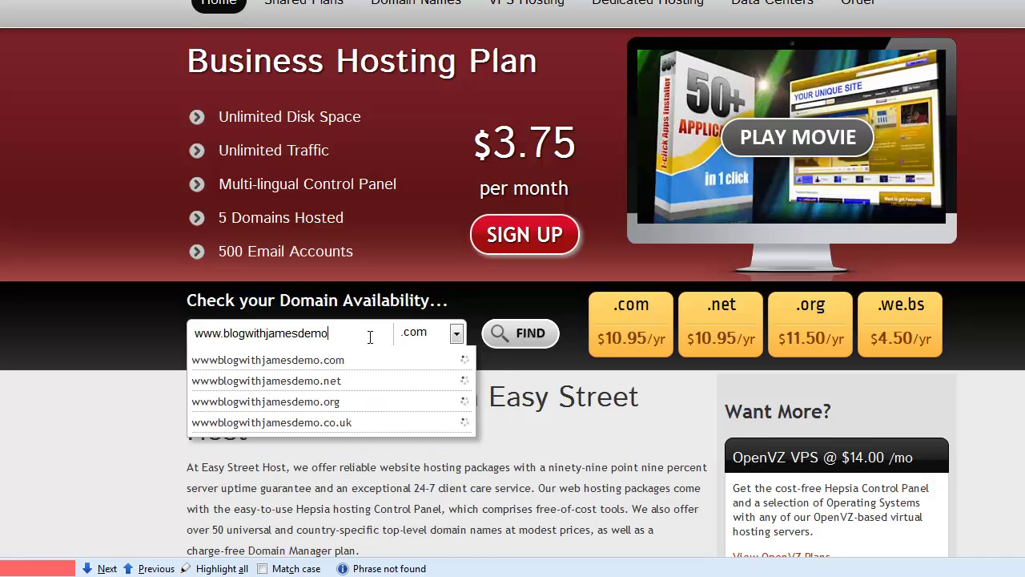
pyautogui.write('m')
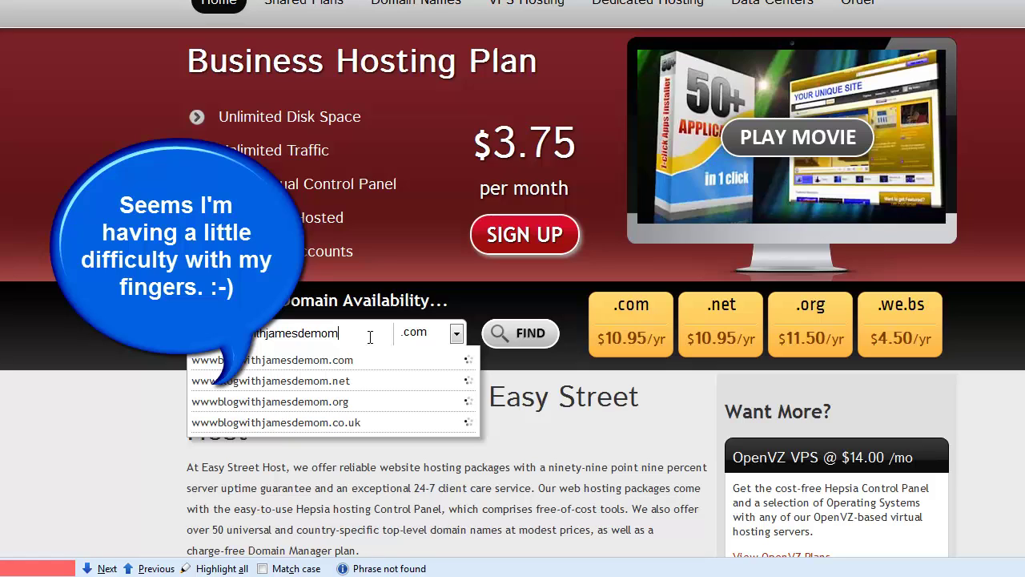
pyautogui.press('BackSpace')
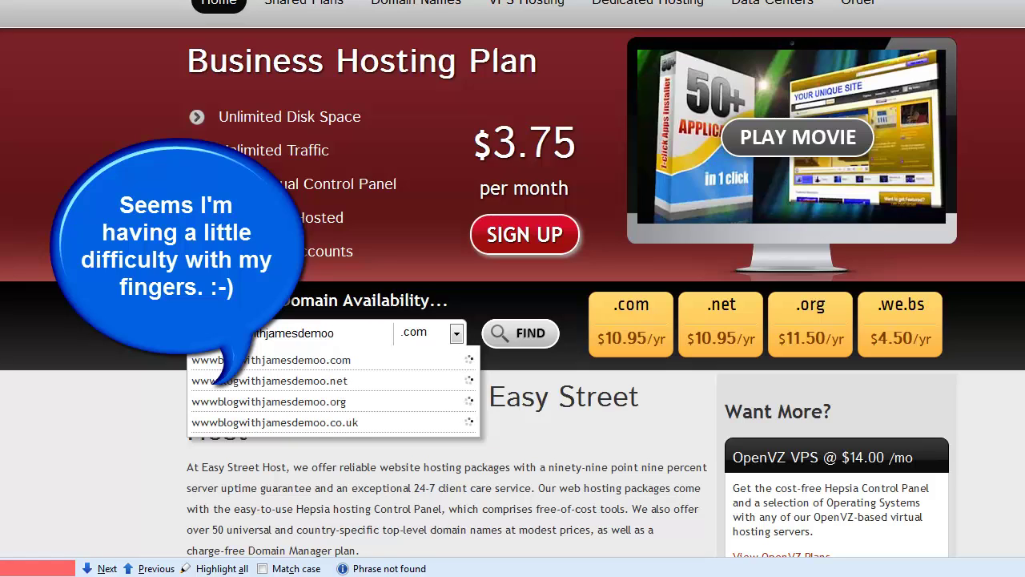
pyautogui.press('BackSpace')
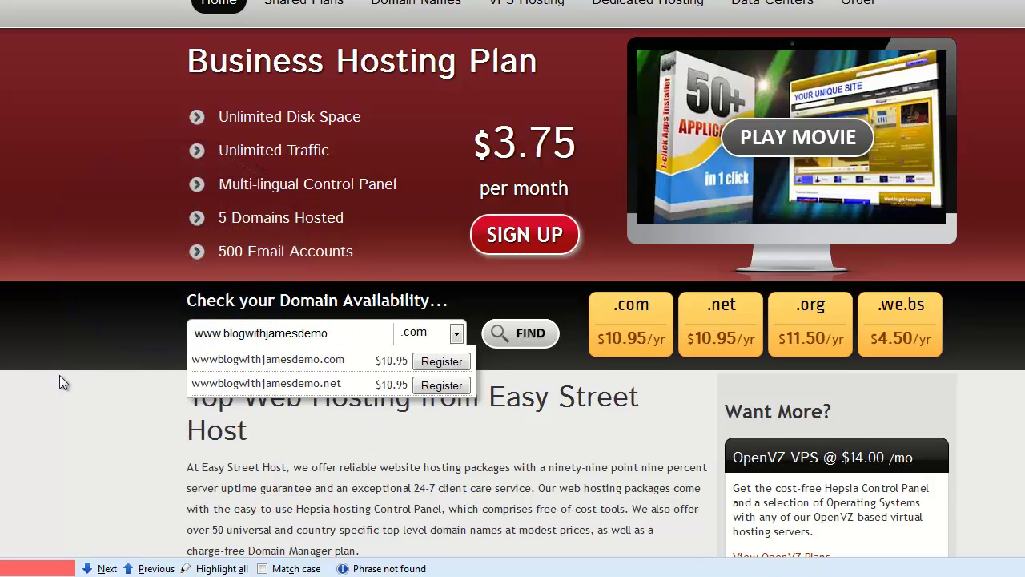
pyautogui.click(74, 401)
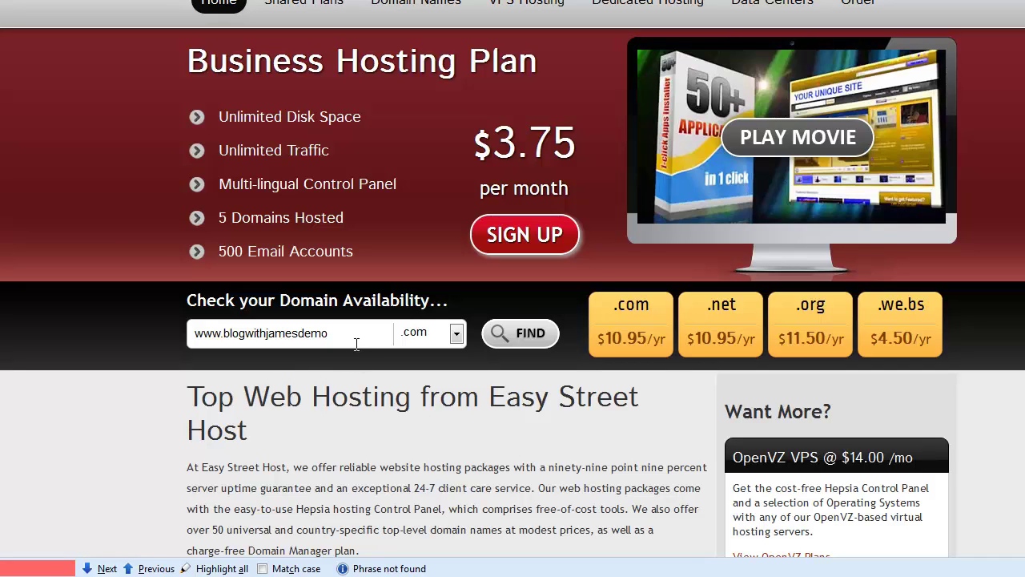
pyautogui.click(227, 334)
pyautogui.press('BackSpace')
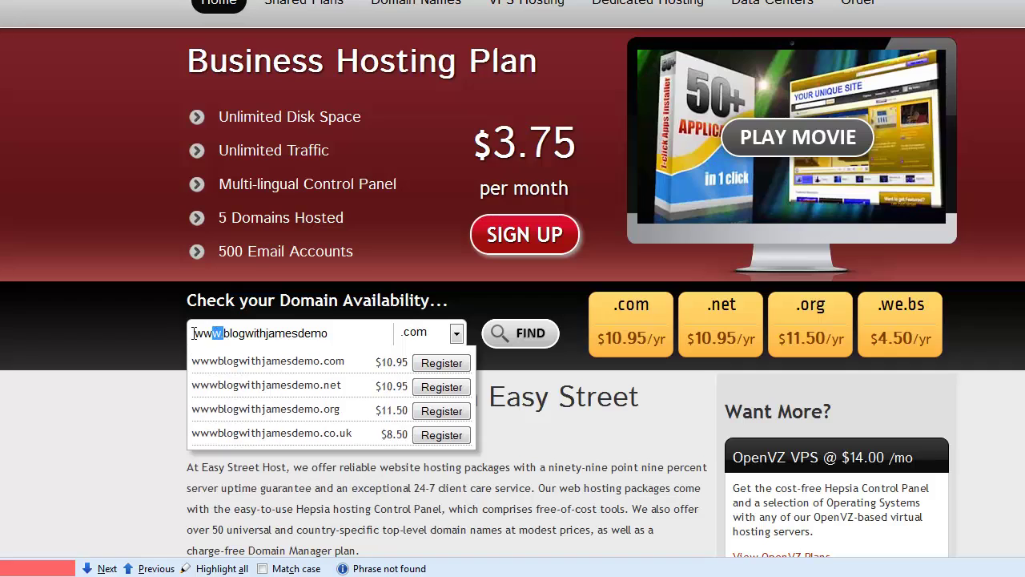
pyautogui.moveTo(222, 333); pyautogui.dragTo(180, 333)
pyautogui.press('BackSpace')
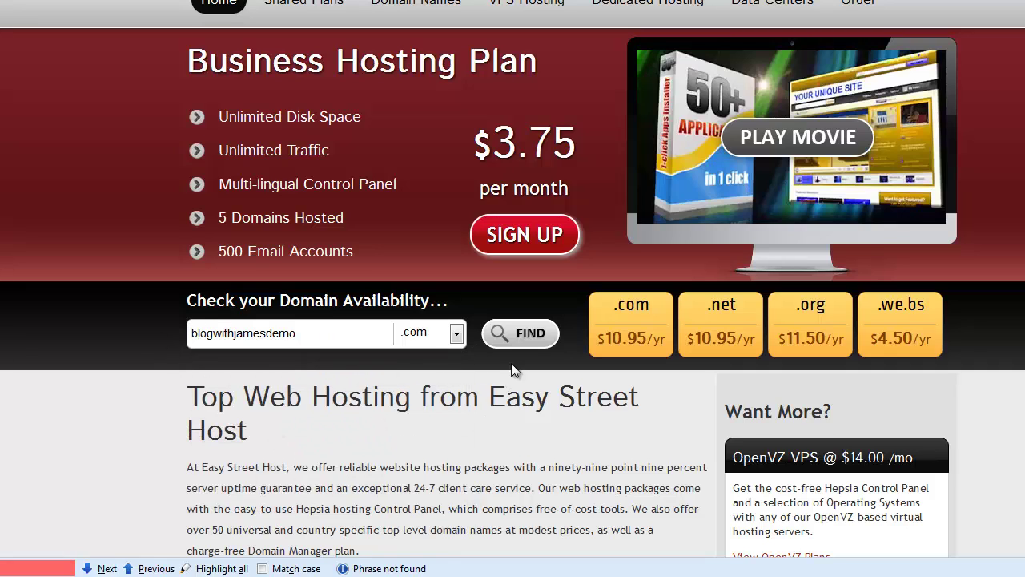
pyautogui.click(509, 335)
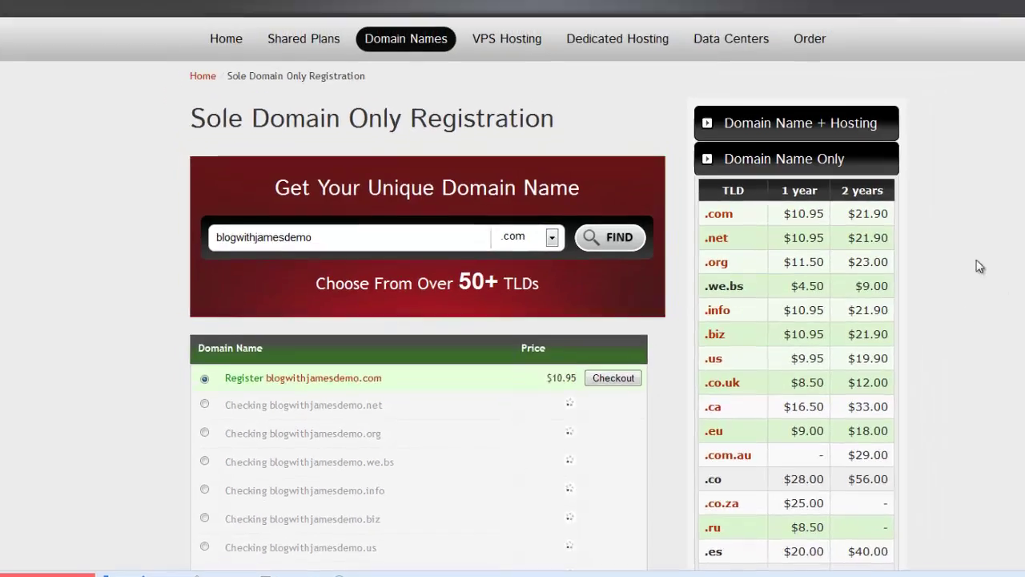
# Examine which blogwithjamesdemo domain extensions can be registered and their prices in the results list
pyautogui.scroll(-3, 801, 269)
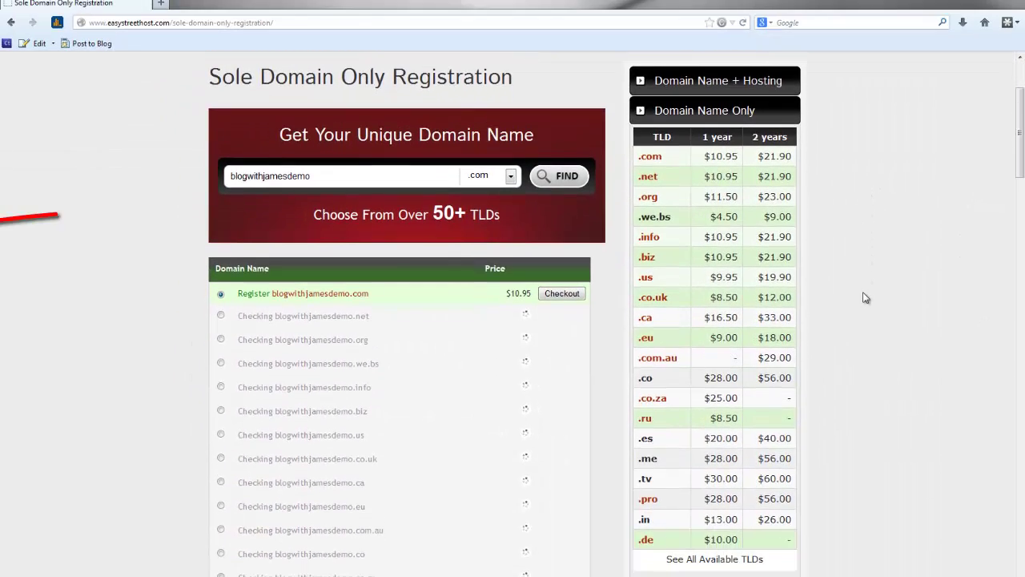
pyautogui.scroll(-2, 865, 305)
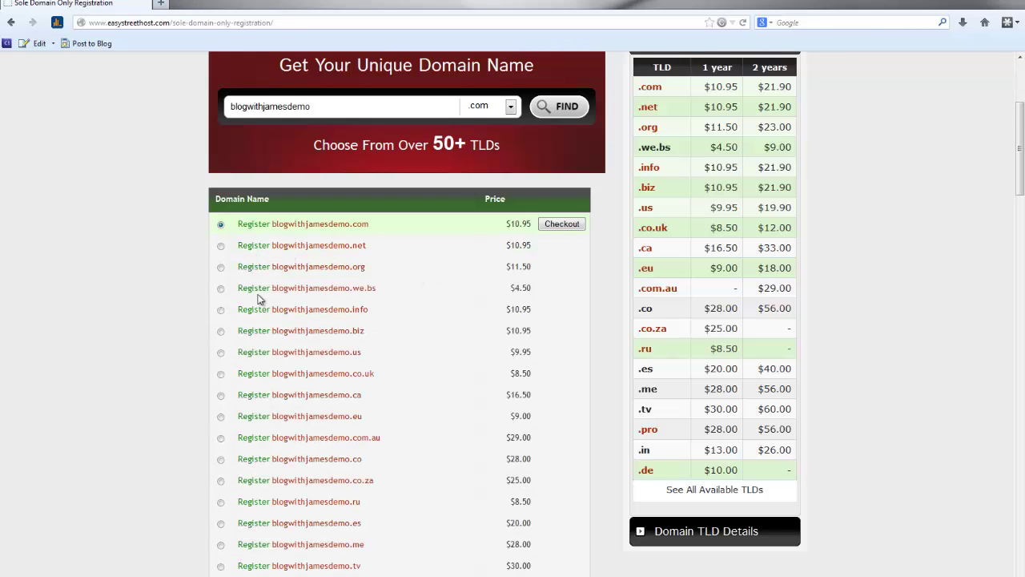
pyautogui.scroll(-3, 380, 304)
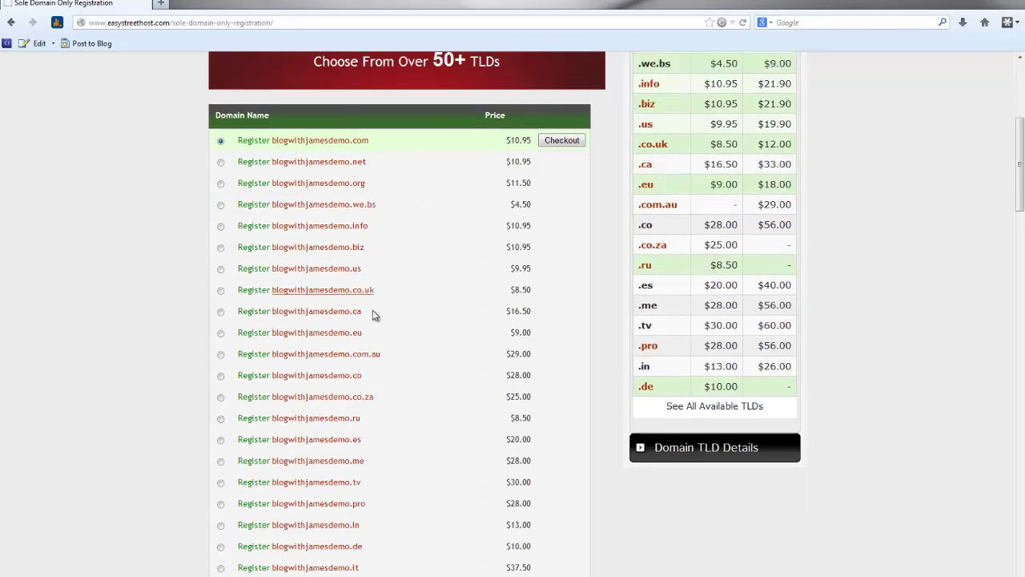
pyautogui.scroll(-1, 374, 312)
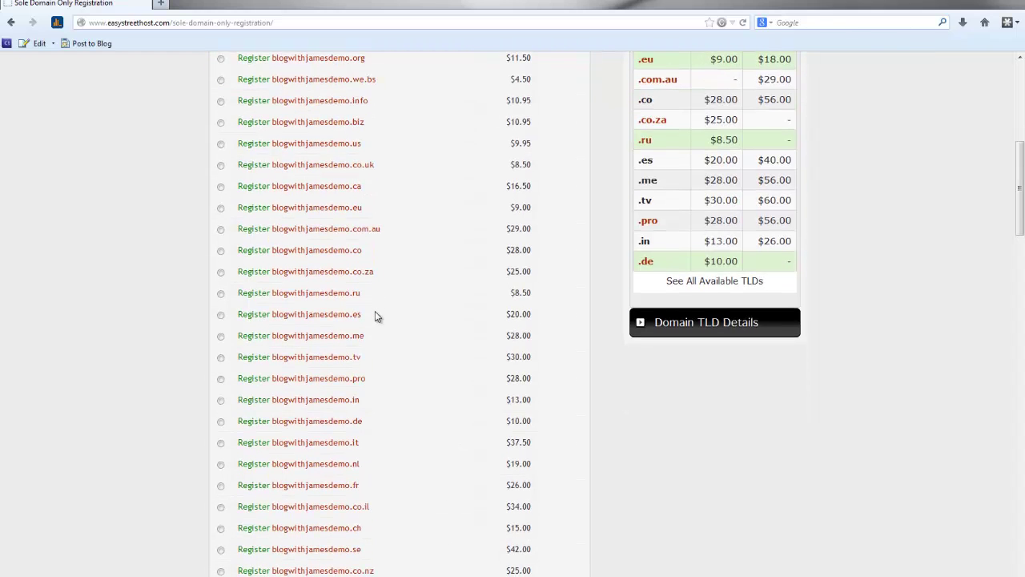
pyautogui.scroll(4, 377, 317)
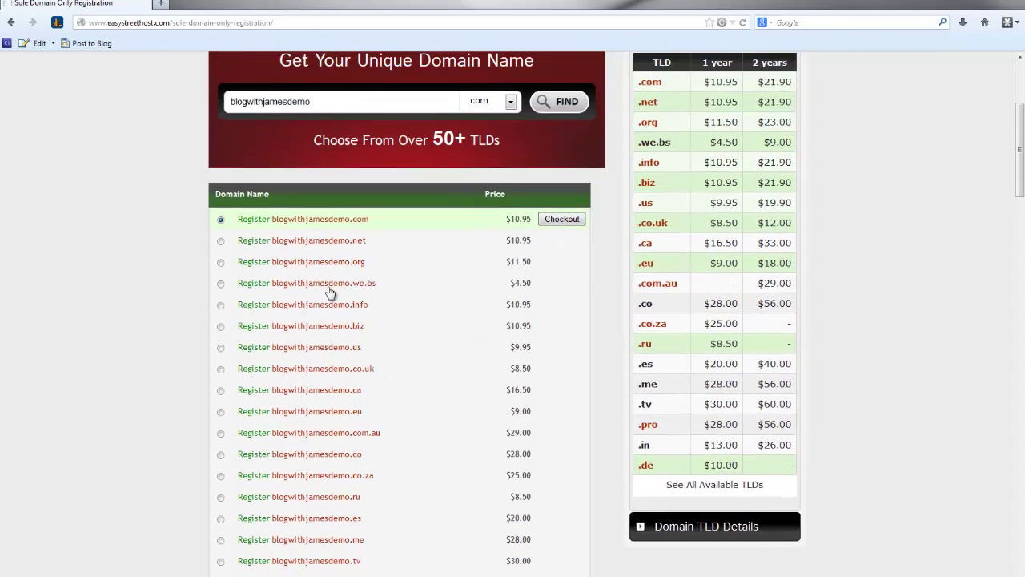
pyautogui.scroll(-8, 201, 334)
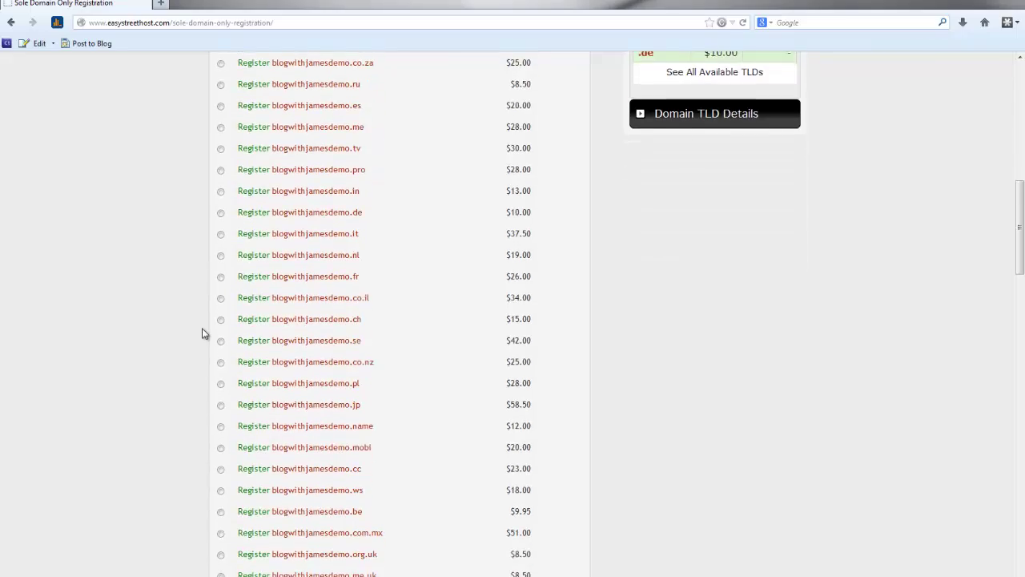
pyautogui.scroll(7, 202, 334)
pyautogui.scroll(5, 206, 332)
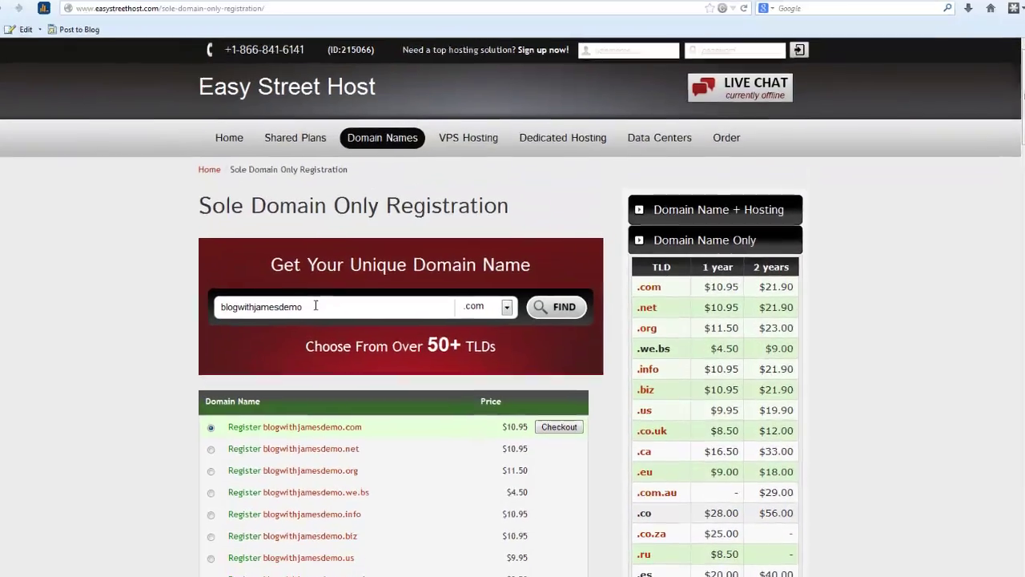
# Replace the searched domain name with example and check its availability with the .com extension
pyautogui.doubleClick(323, 315)
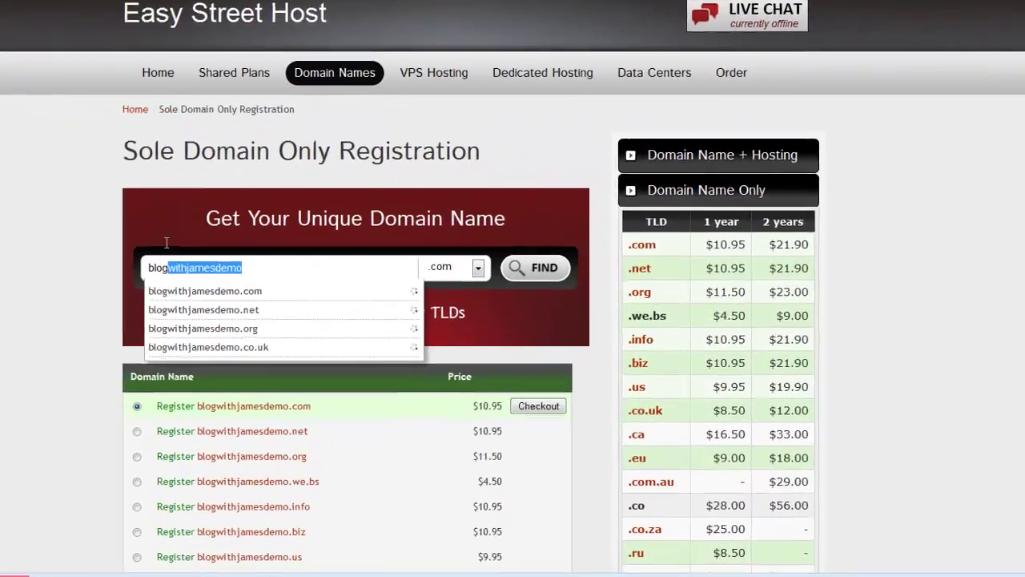
pyautogui.hotkey('ctrl', 'f')
pyautogui.moveTo(192, 216); pyautogui.dragTo(82, 217)
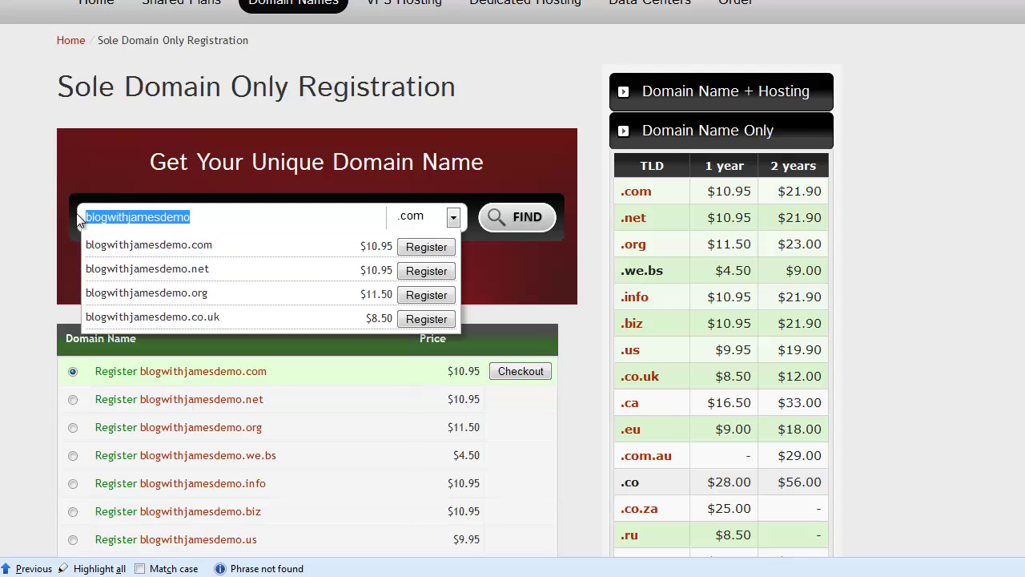
pyautogui.rightClick(119, 210)
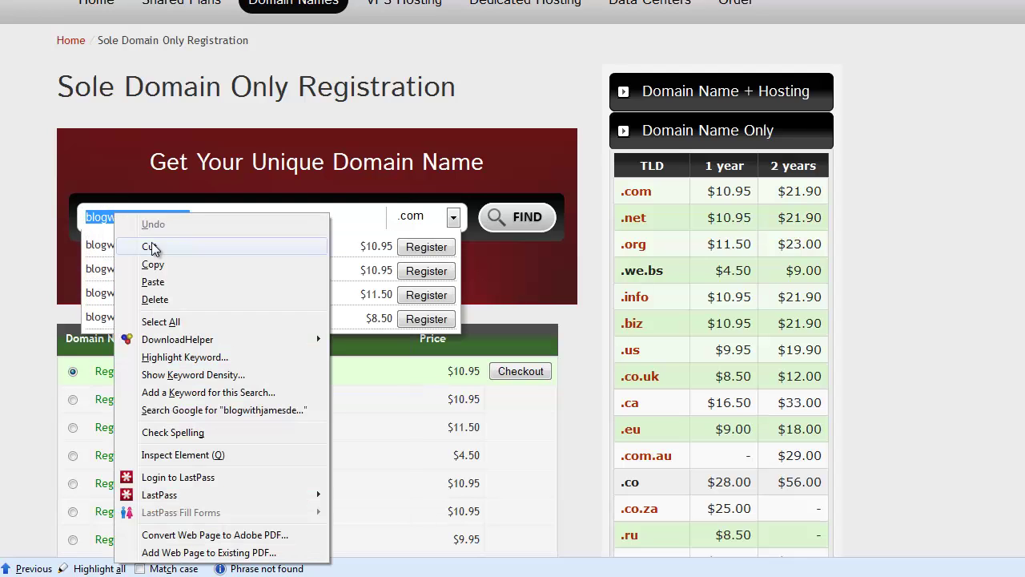
pyautogui.click(147, 242)
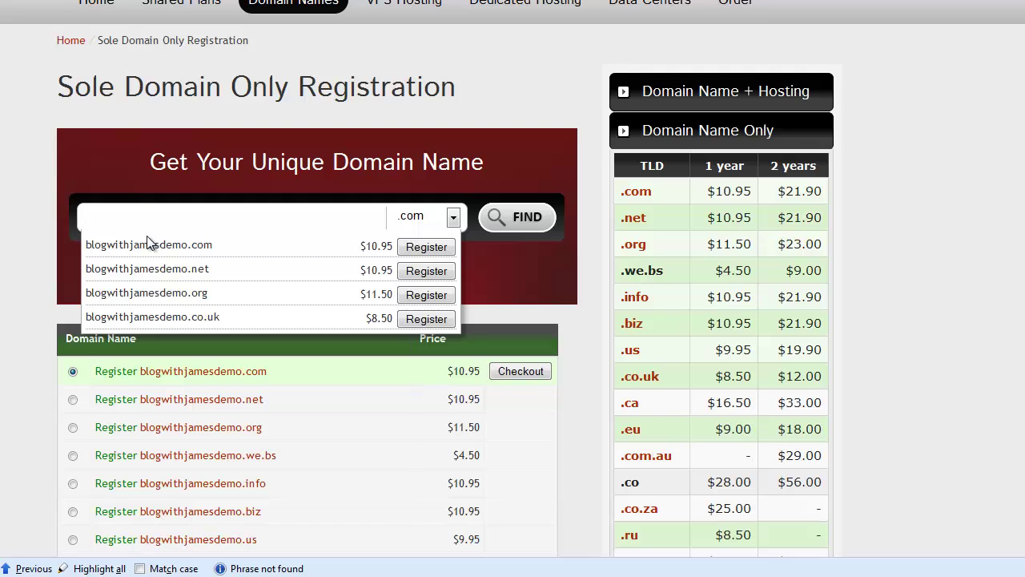
pyautogui.write('ex')
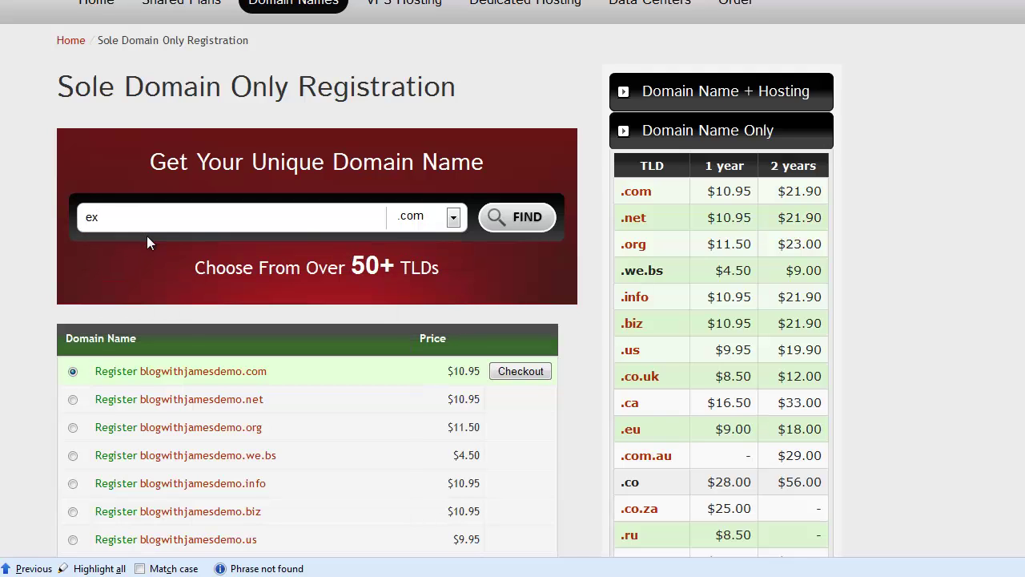
pyautogui.write('ampl')
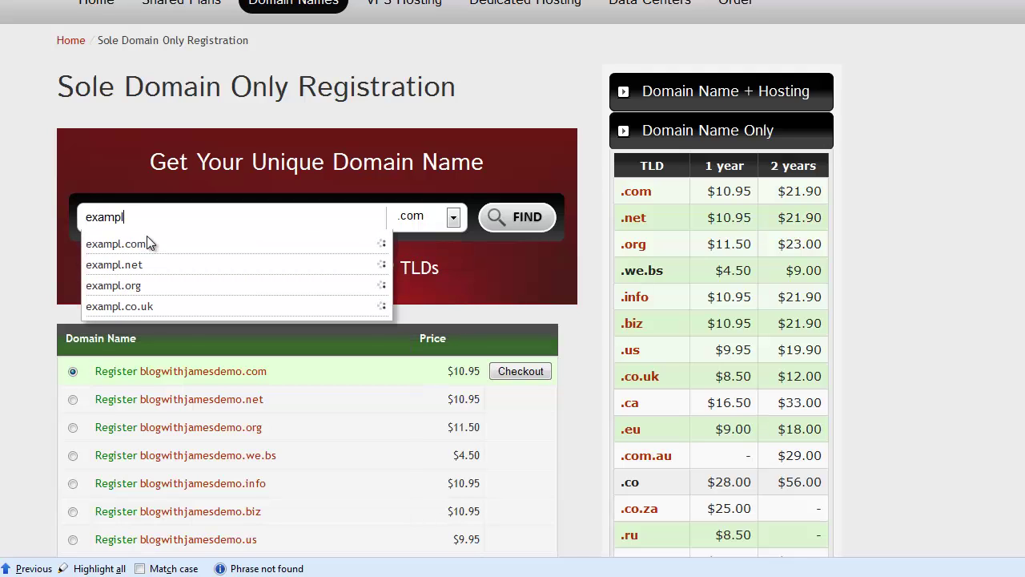
pyautogui.write('e')
pyautogui.click(519, 217)
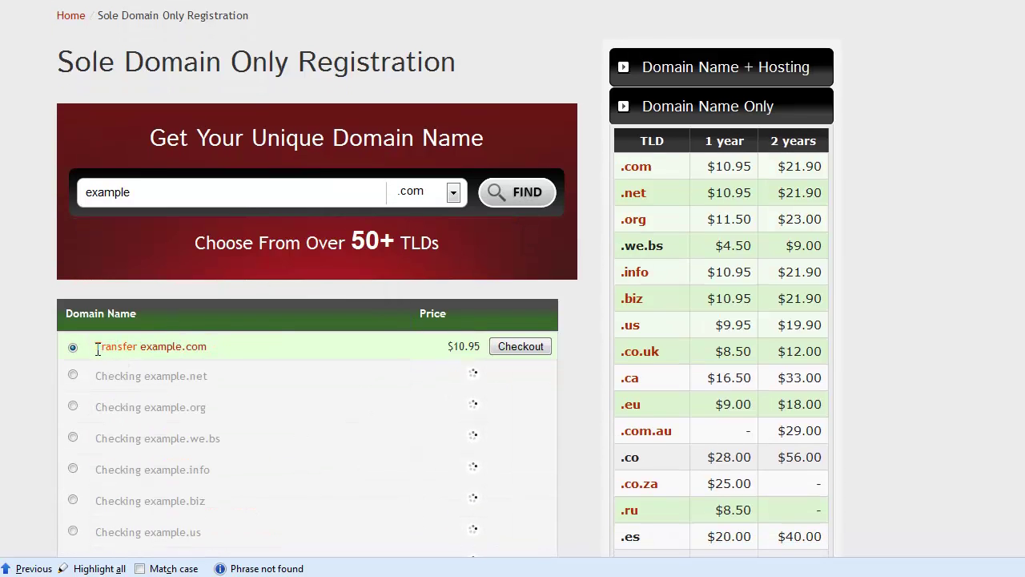
# Highlight the Transfer label and the example.com name in the first search result, then clear the highlight
pyautogui.moveTo(96, 348); pyautogui.dragTo(134, 350)
pyautogui.moveTo(216, 348); pyautogui.dragTo(142, 350)
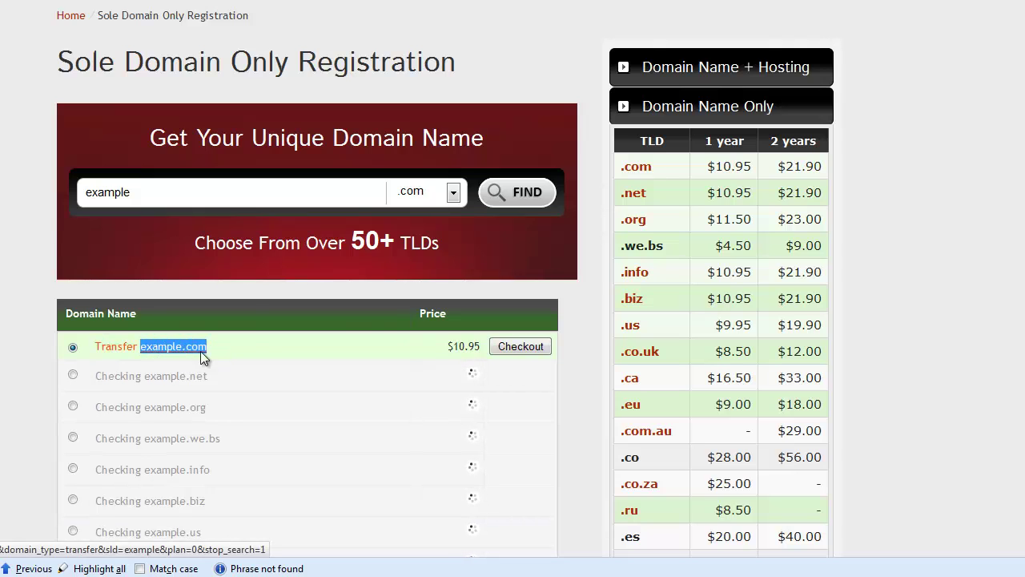
pyautogui.click(242, 295)
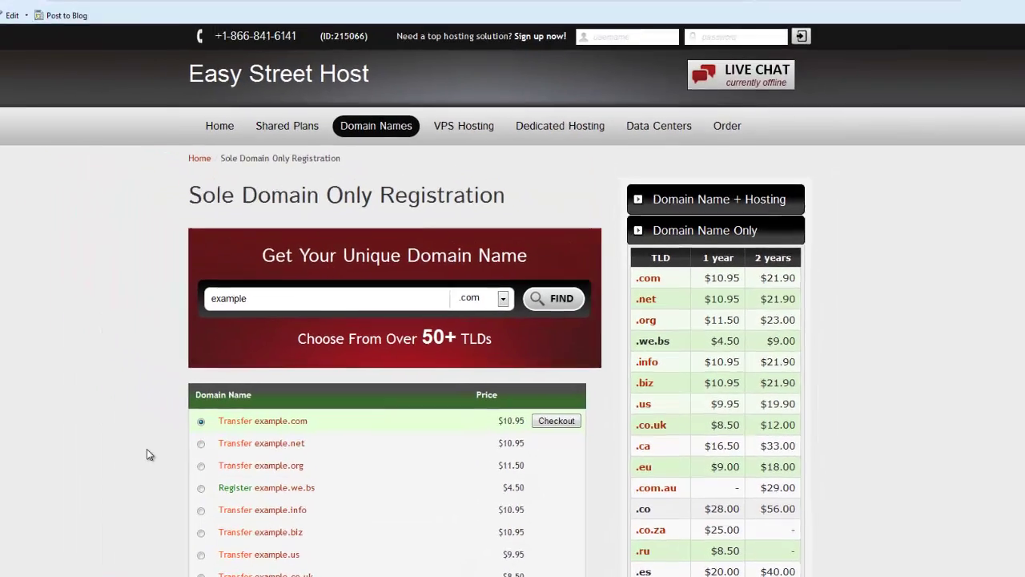
# Look through the example domain results to see which extensions offer registration, transfer or no support
pyautogui.scroll(-2, 131, 469)
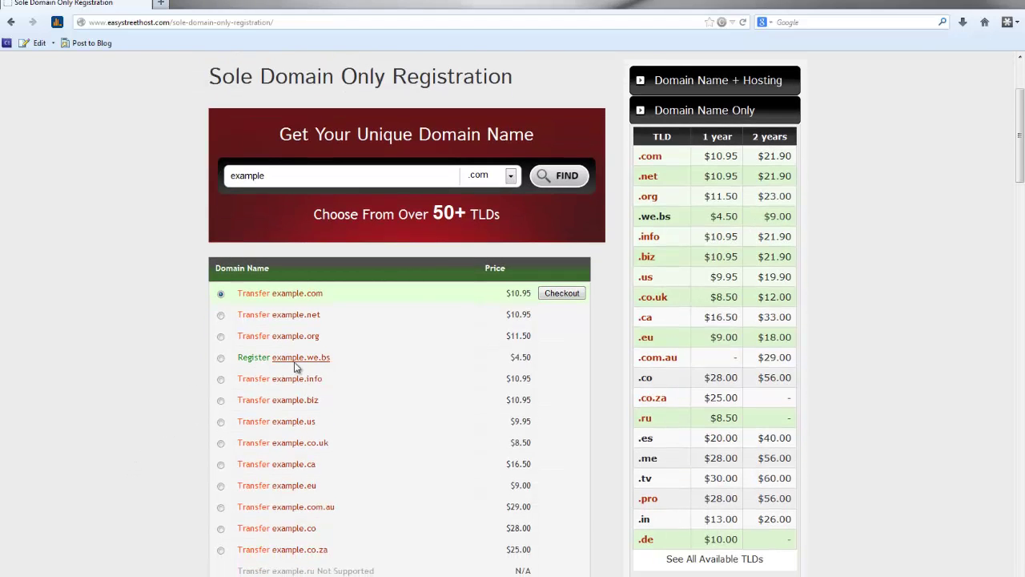
pyautogui.scroll(-6, 106, 398)
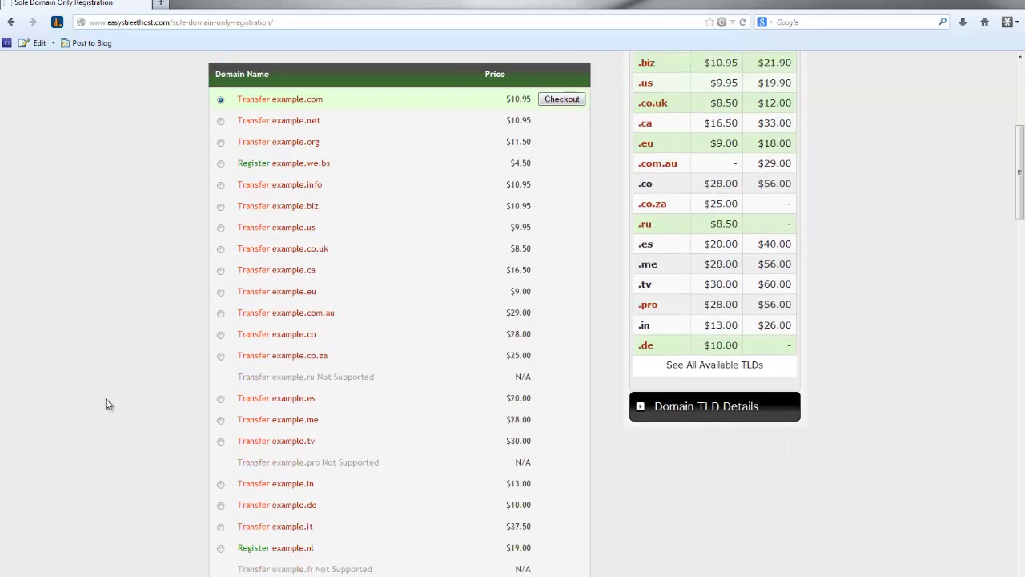
pyautogui.scroll(-8, 108, 405)
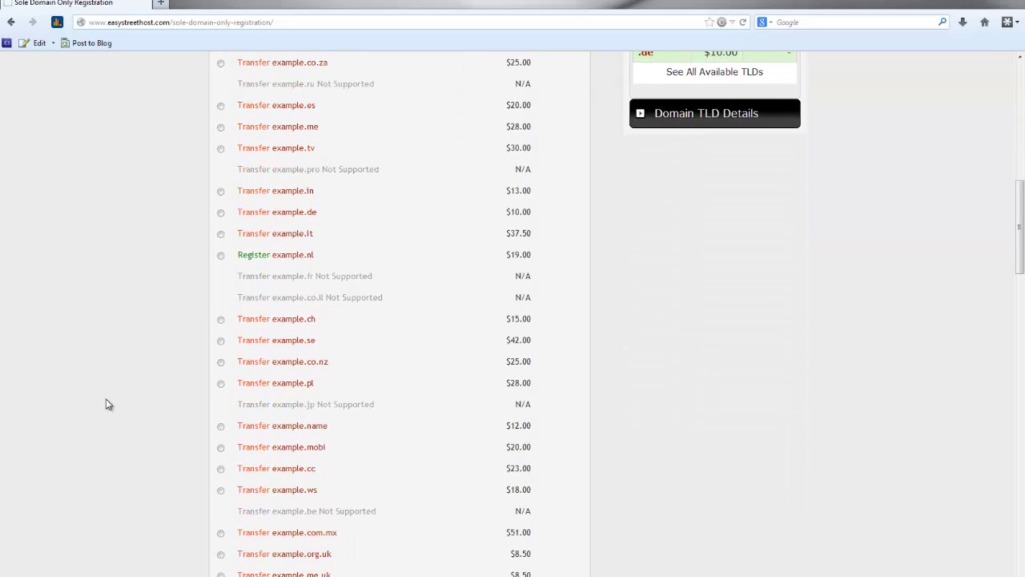
pyautogui.scroll(-4, 108, 405)
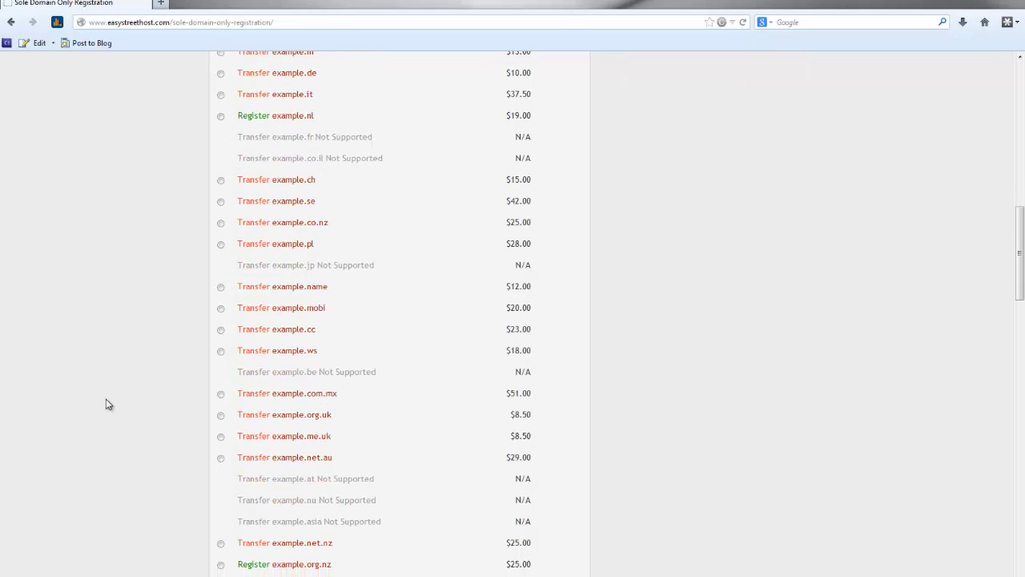
# Examine the remaining example extensions, highlight the example.org.nz registration entry, clear the highlight and return to the domain search
pyautogui.scroll(-2, 108, 404)
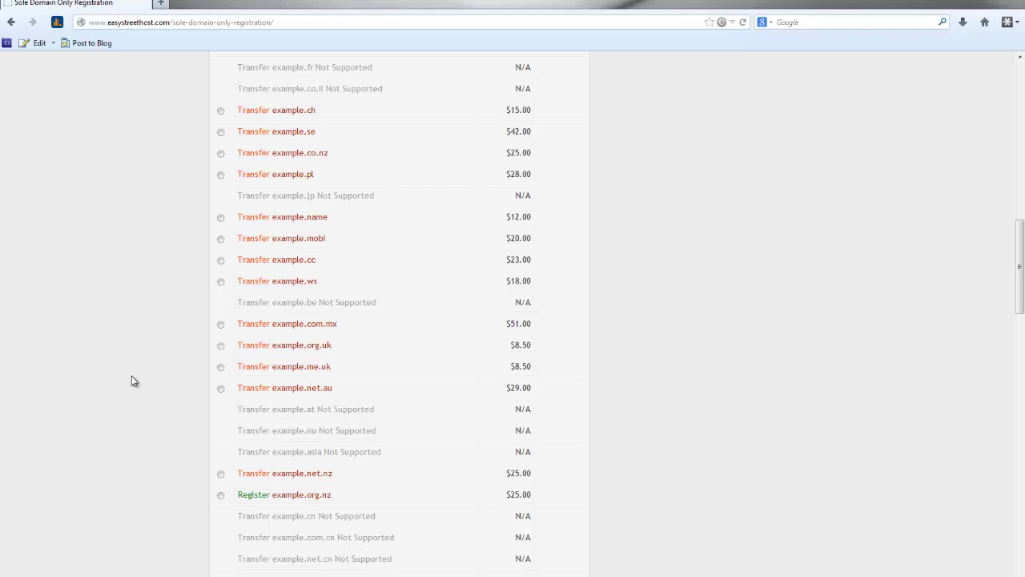
pyautogui.scroll(-4, 137, 394)
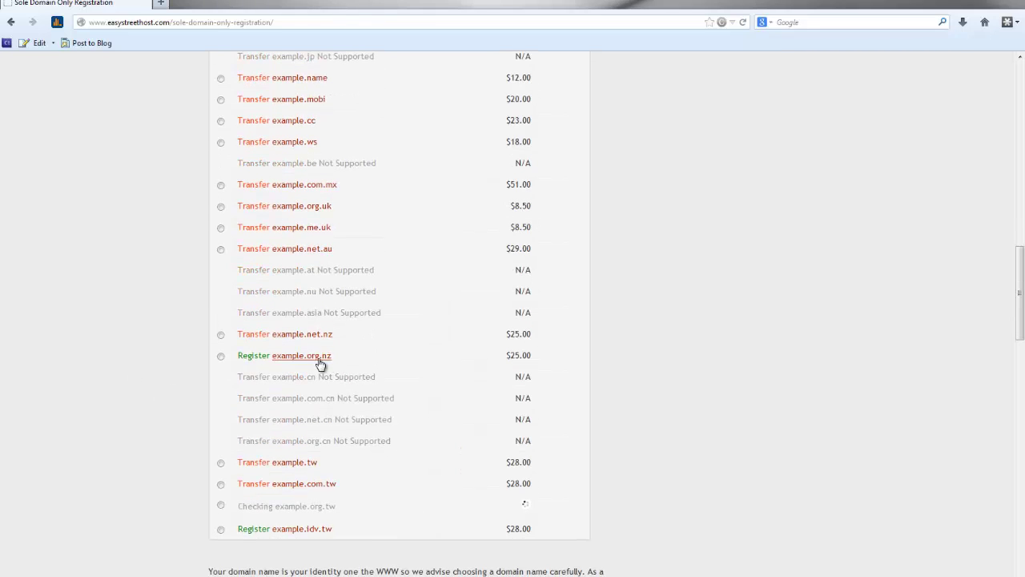
pyautogui.moveTo(334, 361); pyautogui.dragTo(233, 361)
pyautogui.click(143, 384)
pyautogui.scroll(20, 140, 384)
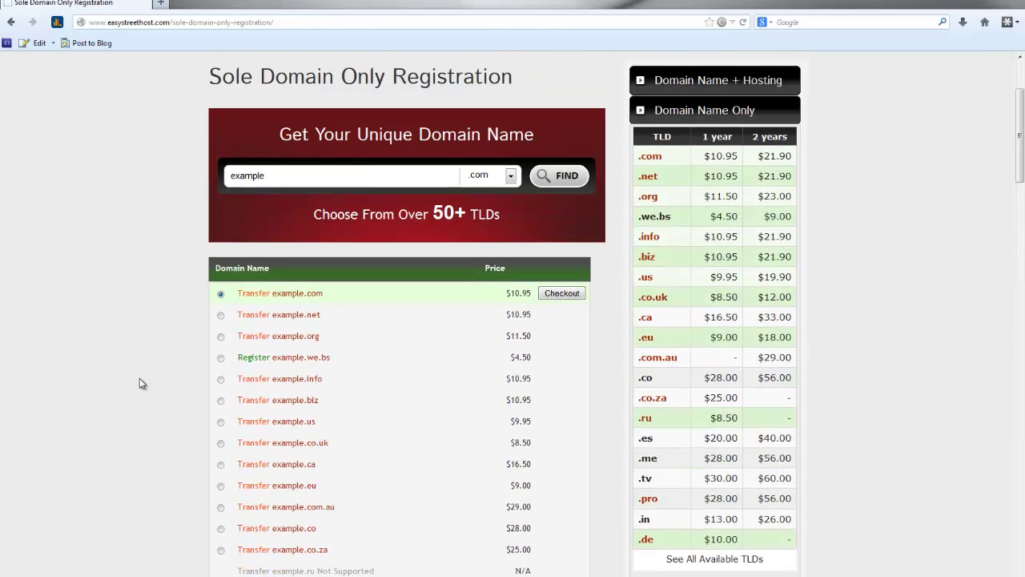
# Replace the searched domain name with blogwithjamesdemo and check its availability with the .com extension
pyautogui.click(311, 174)
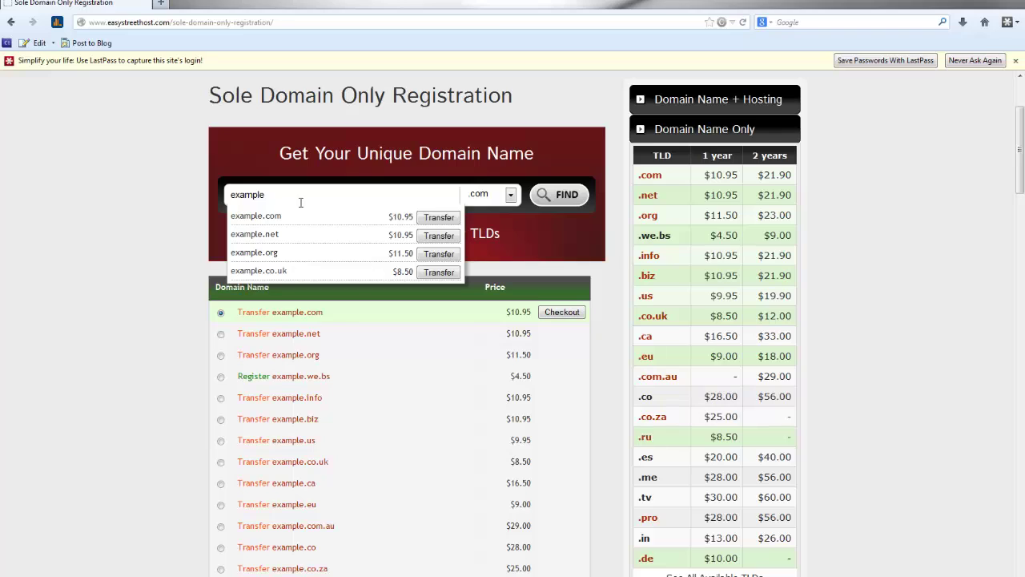
pyautogui.moveTo(294, 194); pyautogui.dragTo(214, 196)
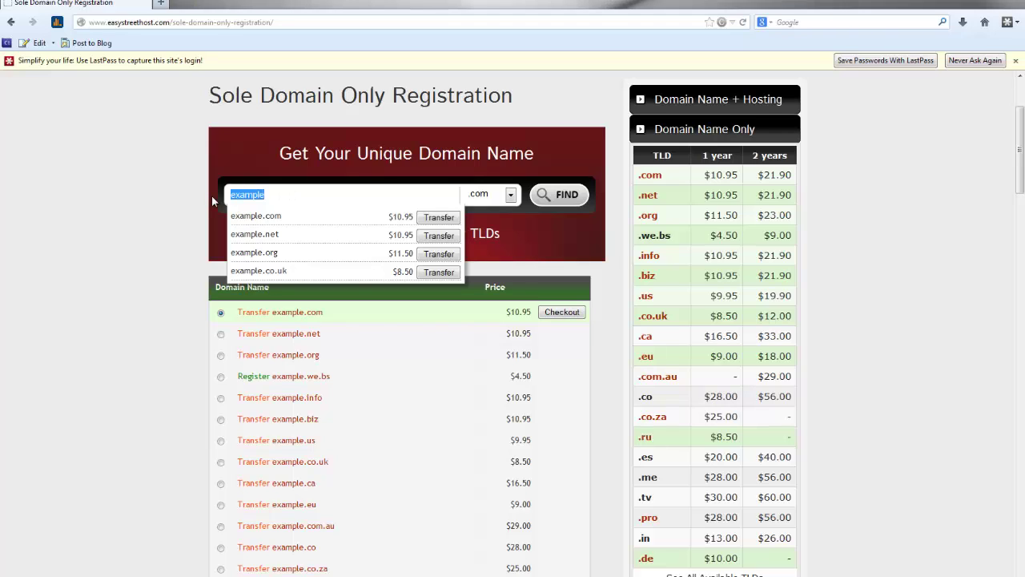
pyautogui.hotkey('ctrl', 'v')
pyautogui.press('BackSpace')
pyautogui.press('BackSpace')
pyautogui.press('BackSpace')
pyautogui.press('BackSpace')
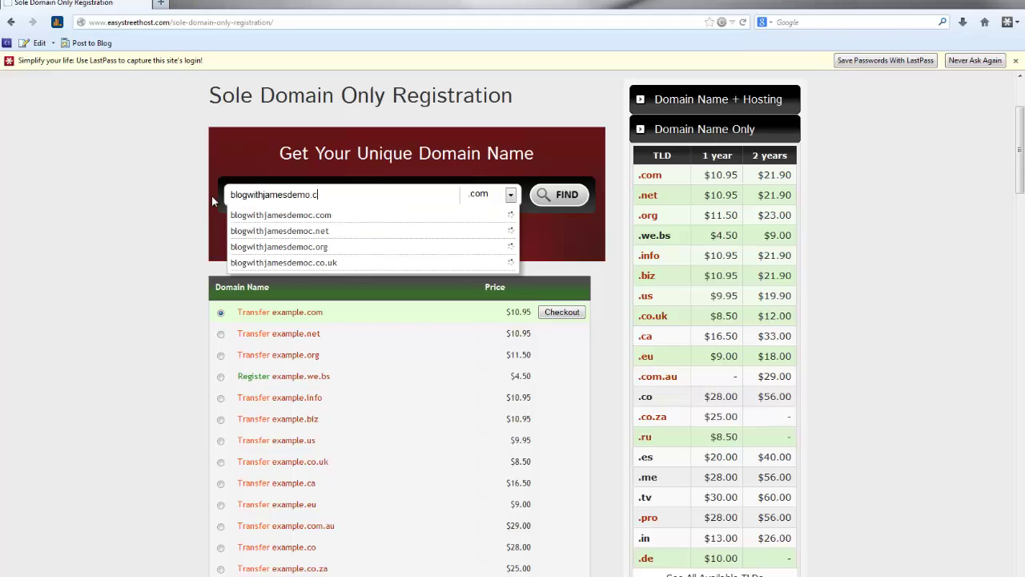
pyautogui.click(157, 189)
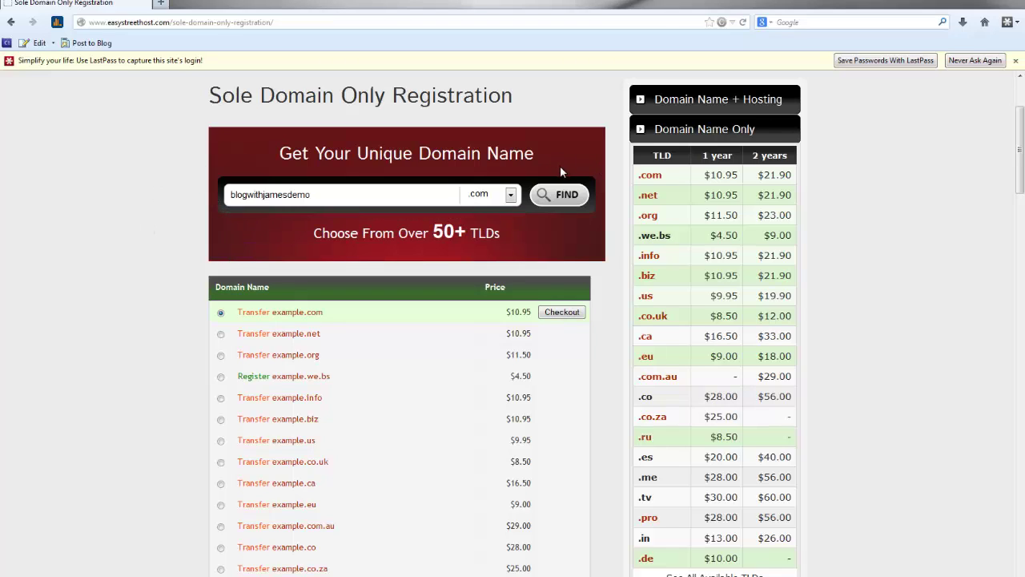
pyautogui.click(562, 197)
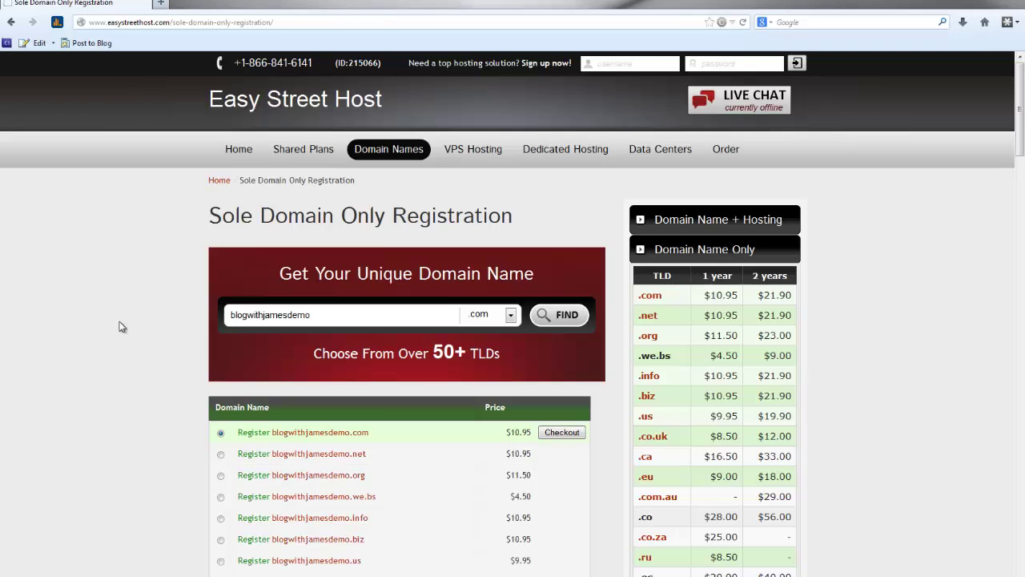
# Proceed to checkout with blogwithjamesdemo.com and point out the Username field in the signup form
pyautogui.scroll(-3, 120, 327)
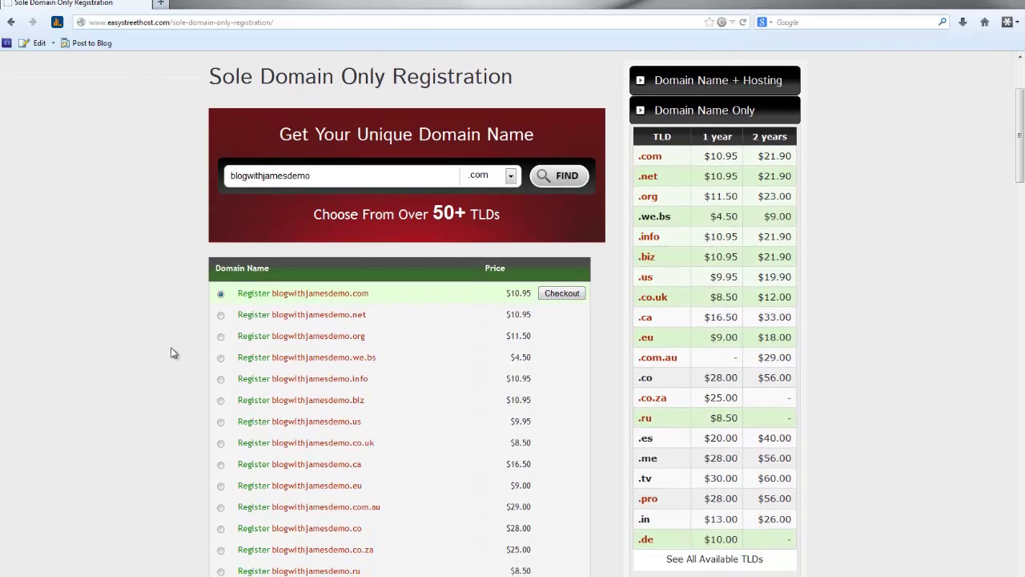
pyautogui.click(552, 296)
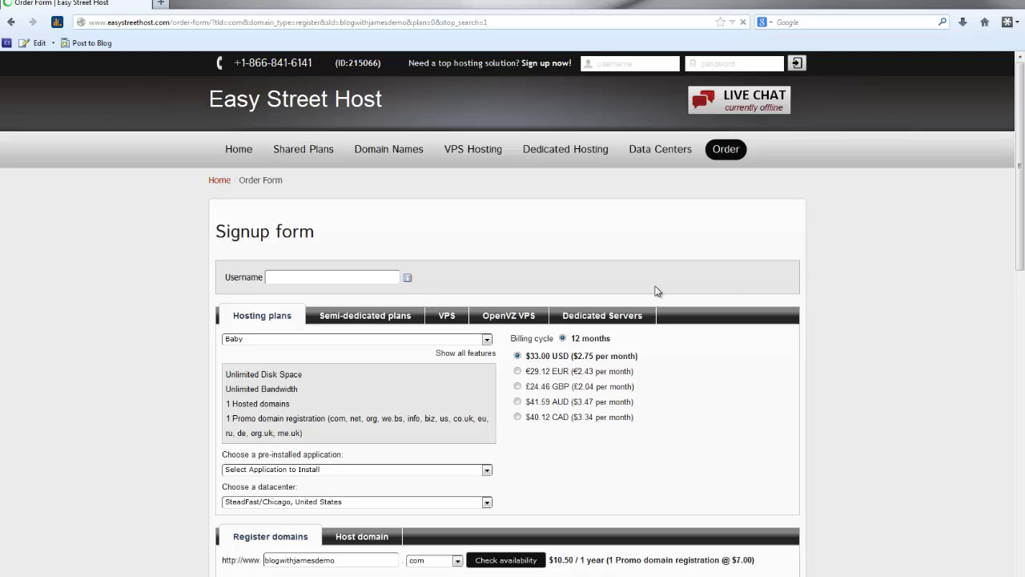
pyautogui.click(292, 278)
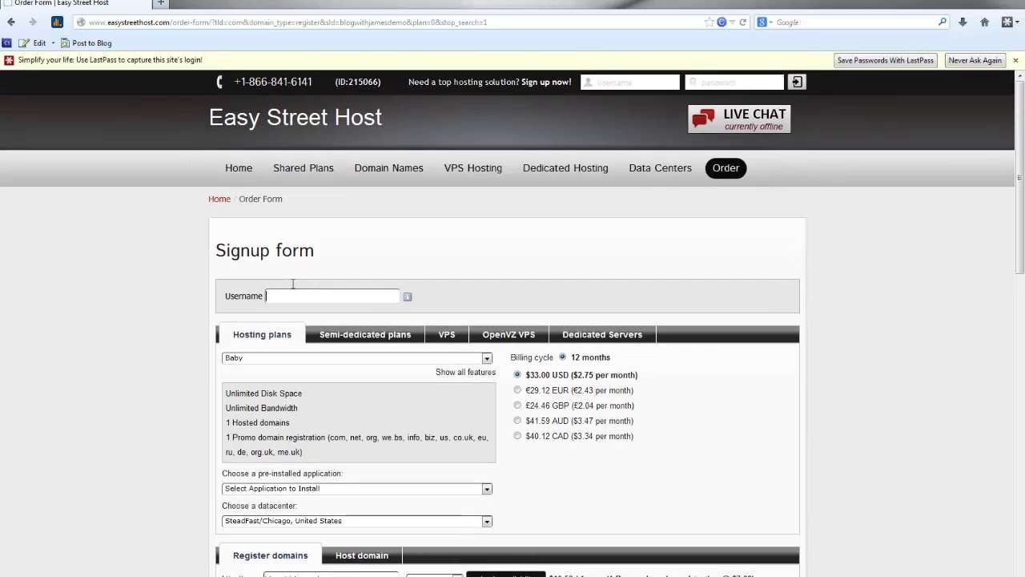
pyautogui.moveTo(227, 296); pyautogui.dragTo(263, 296)
pyautogui.click(231, 297)
# Highlight the regular yearly price and the promo registration price for blogwithjamesdemo.com in the domain registration section
pyautogui.scroll(-3, 180, 313)
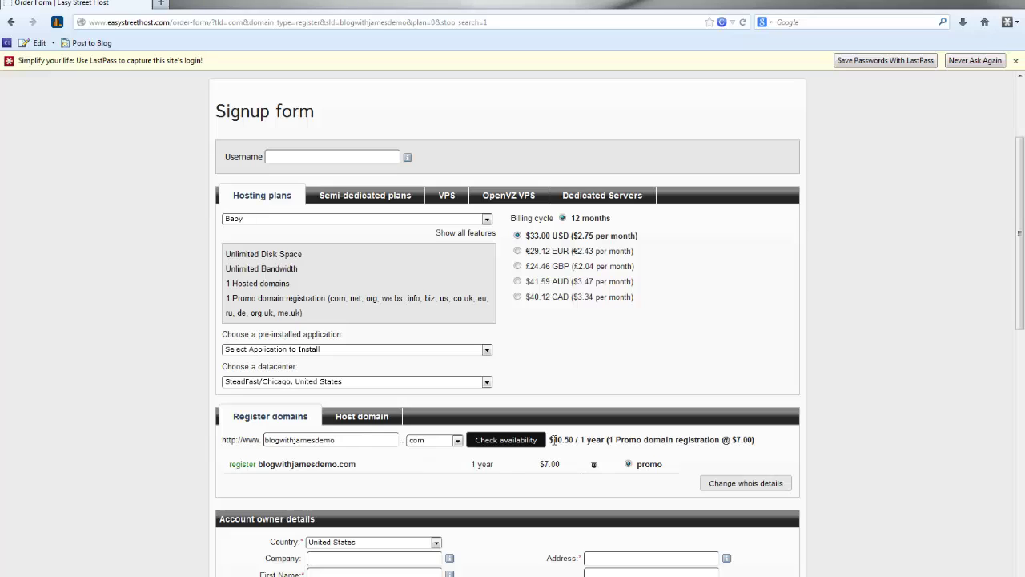
pyautogui.moveTo(549, 440); pyautogui.dragTo(602, 438)
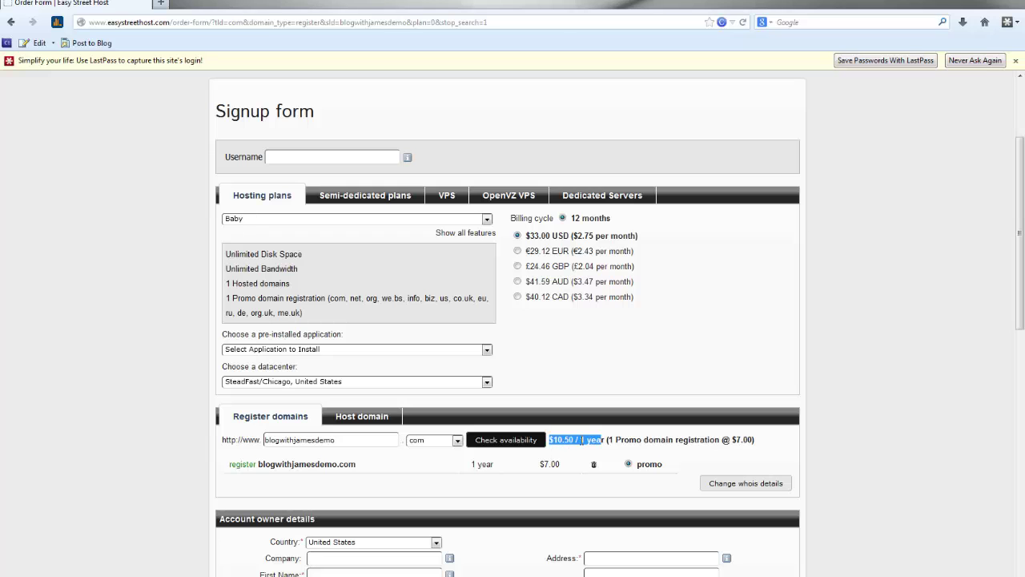
pyautogui.moveTo(606, 439); pyautogui.dragTo(706, 442)
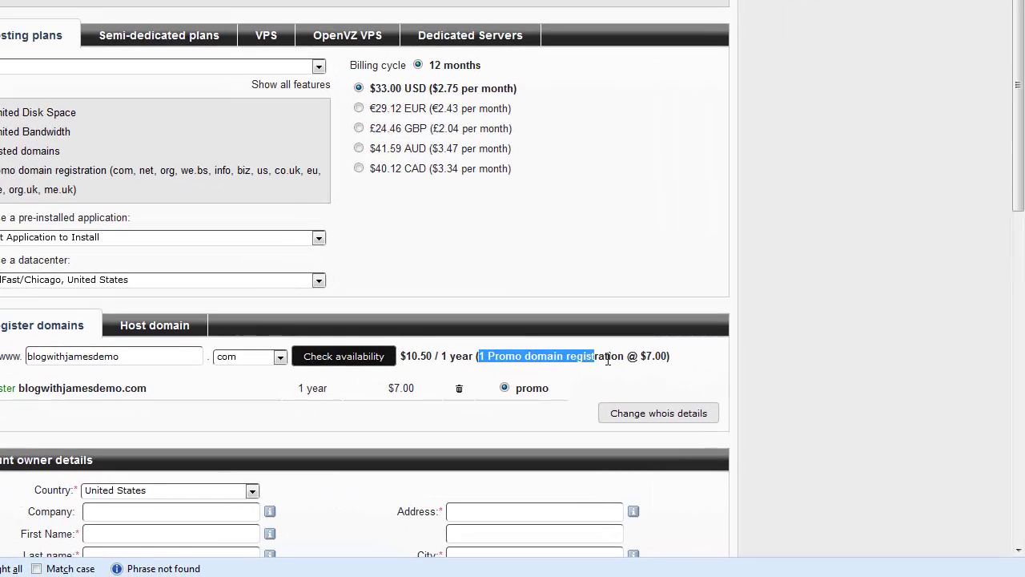
pyautogui.moveTo(608, 360); pyautogui.dragTo(642, 356)
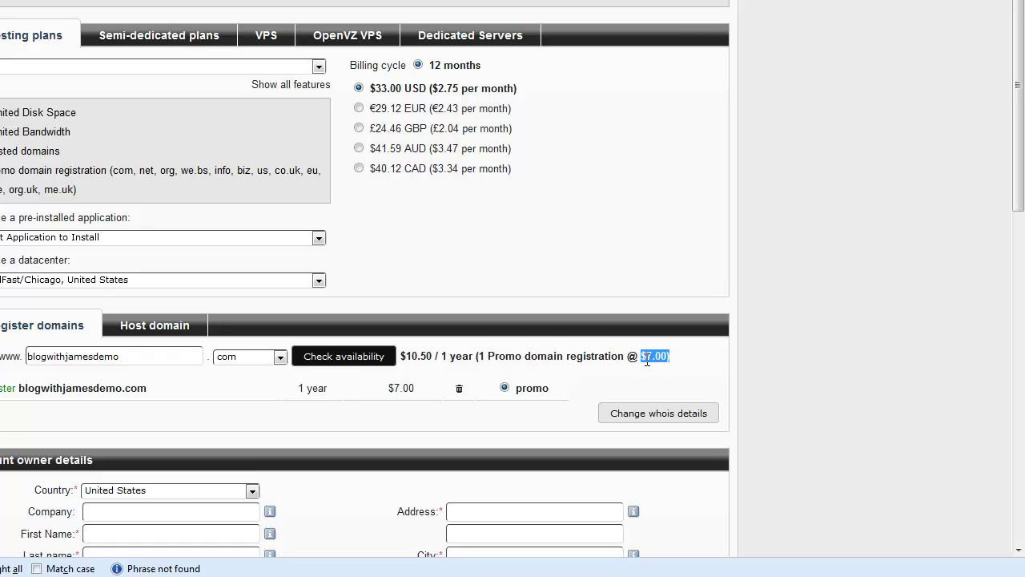
pyautogui.moveTo(410, 388); pyautogui.dragTo(387, 387)
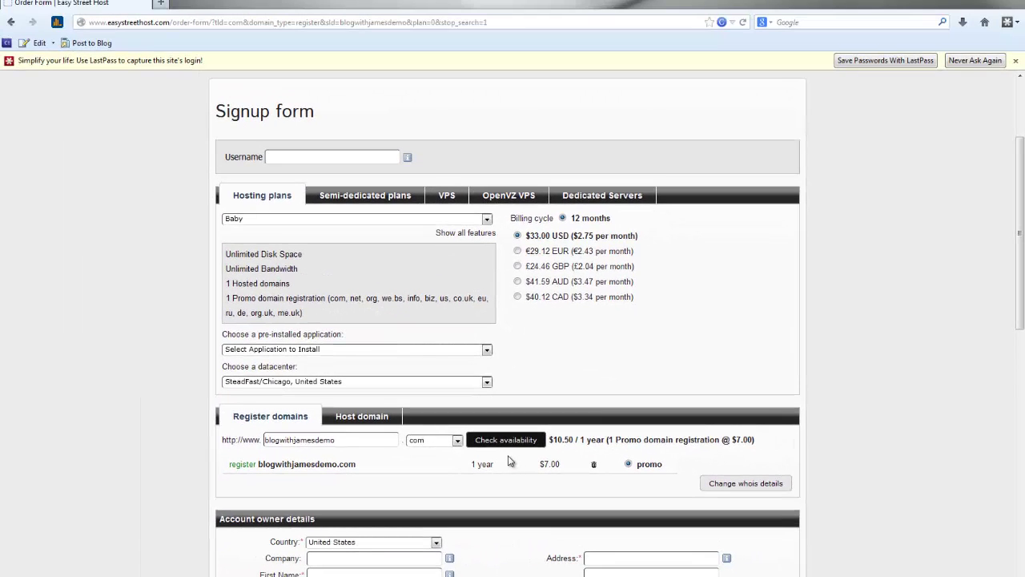
# Change the hosting plan to Business and highlight its hosted domains allowance in the feature list
pyautogui.scroll(2, 836, 391)
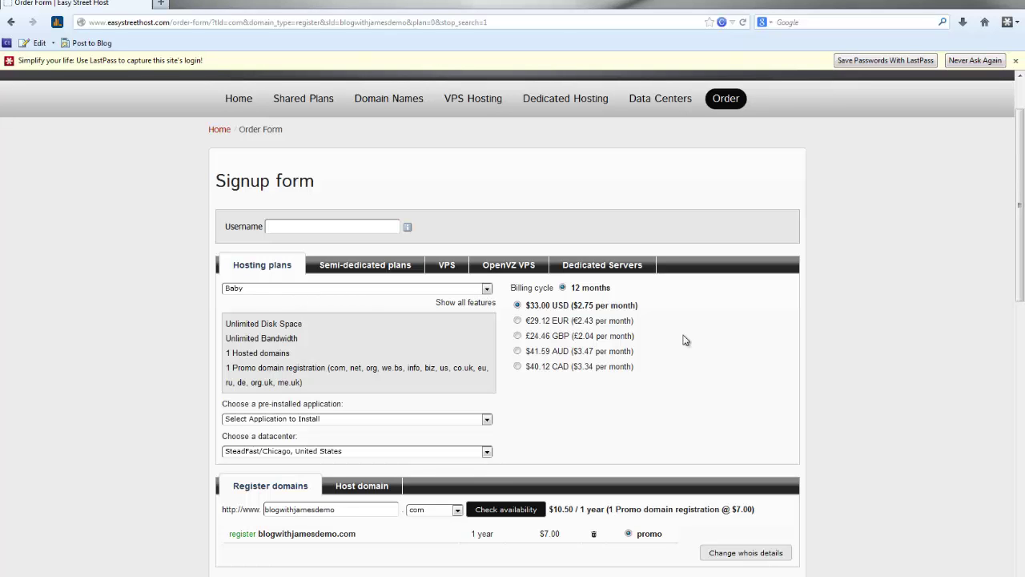
pyautogui.click(486, 289)
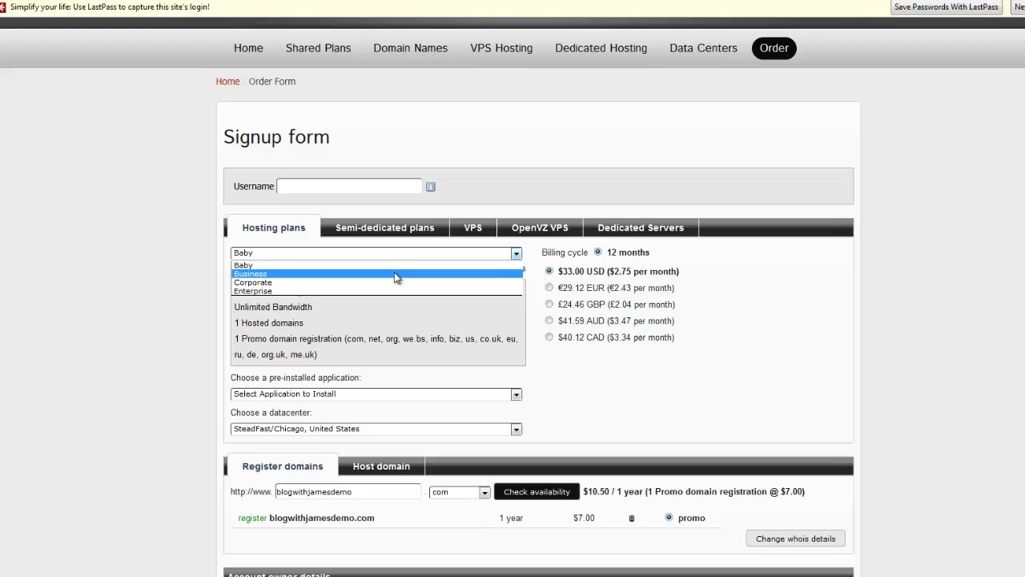
pyautogui.click(368, 307)
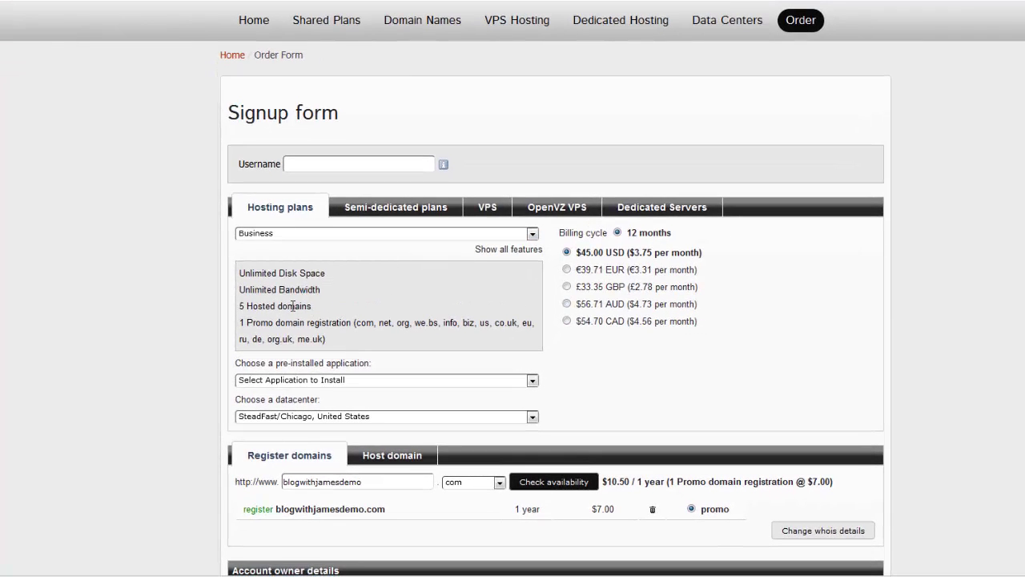
pyautogui.moveTo(313, 306); pyautogui.dragTo(240, 311)
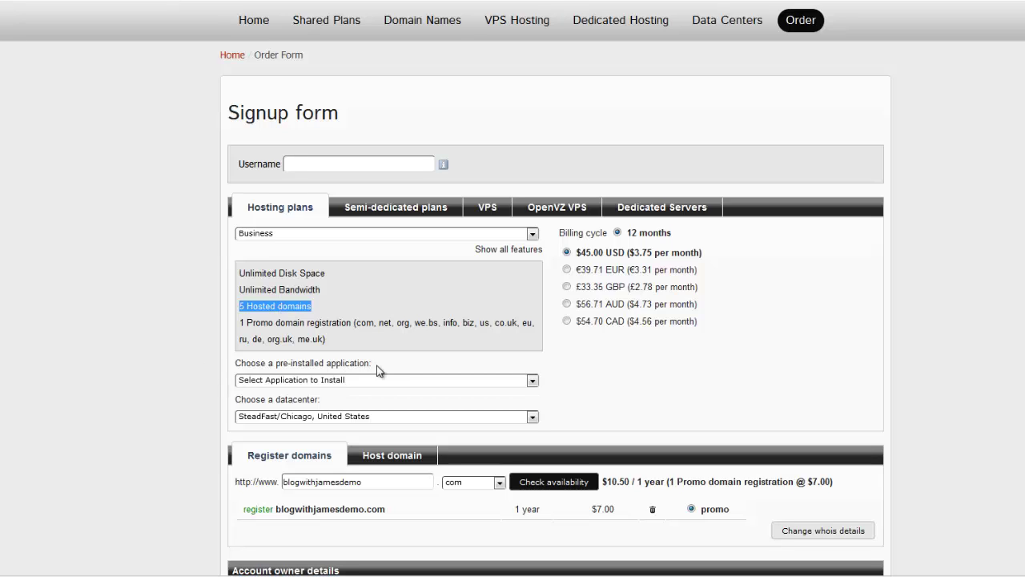
# Browse the pre-installed applications and select WordPress 3.6 from the Content Management group
pyautogui.moveTo(373, 364); pyautogui.dragTo(244, 367)
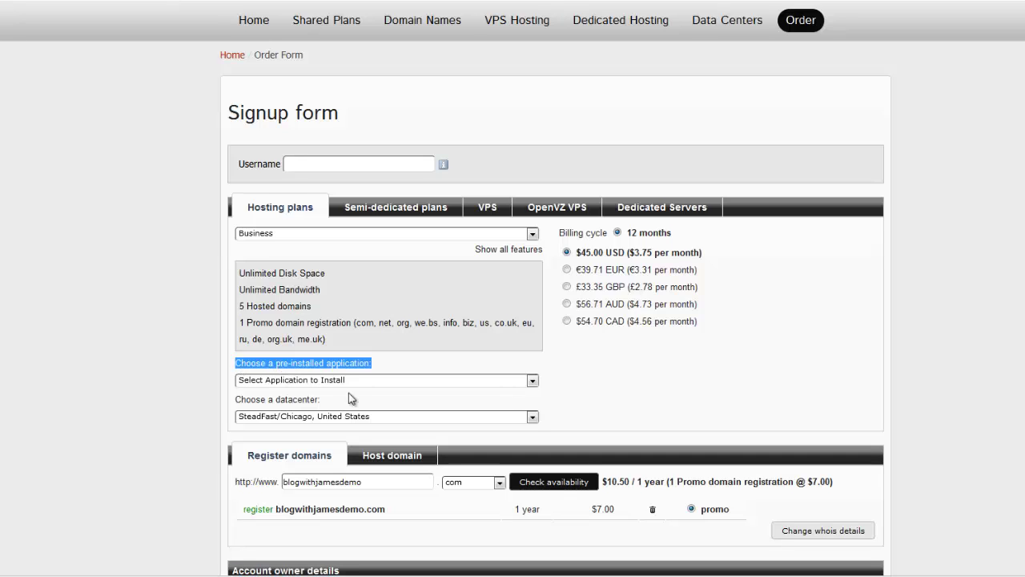
pyautogui.click(533, 381)
pyautogui.click(574, 392)
pyautogui.scroll(-3, 852, 170)
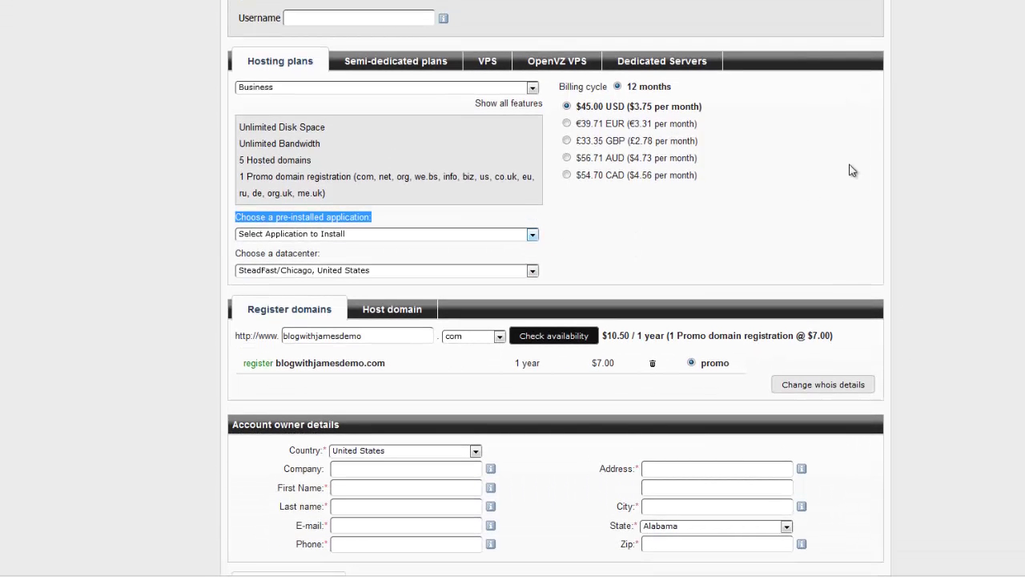
pyautogui.click(533, 233)
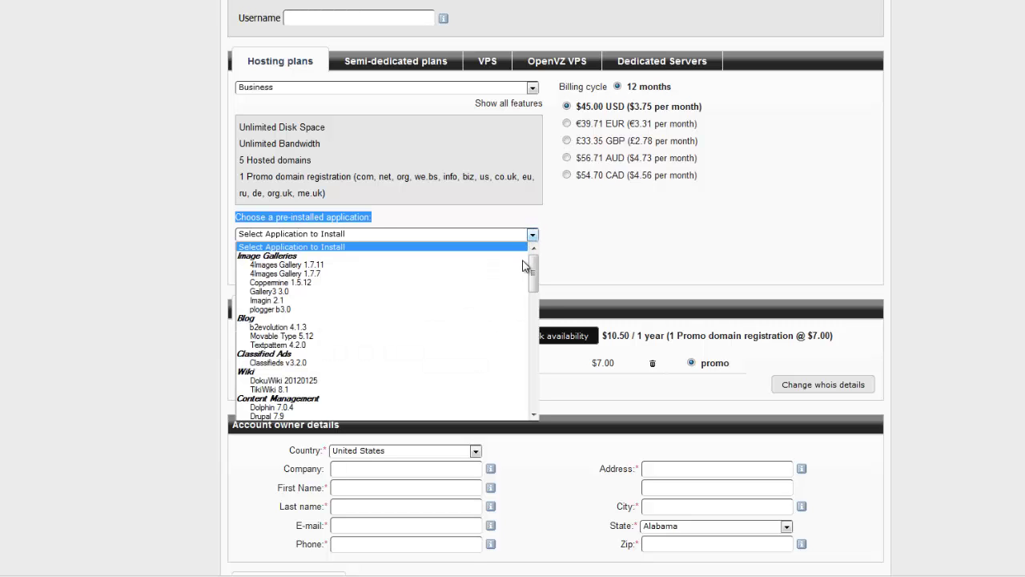
pyautogui.press('Down')
pyautogui.moveTo(533, 271); pyautogui.dragTo(533, 299)
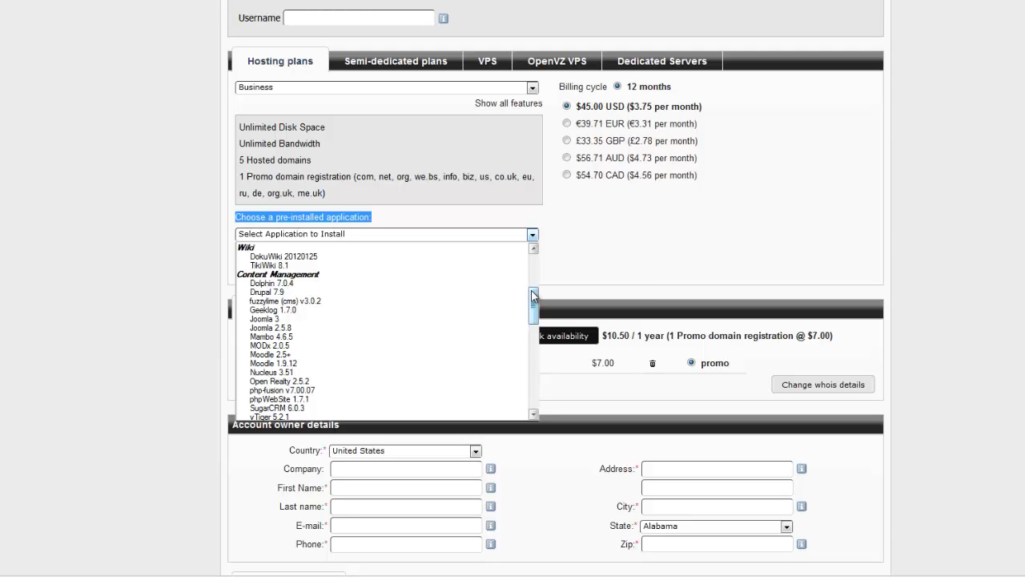
pyautogui.moveTo(532, 299); pyautogui.dragTo(517, 331)
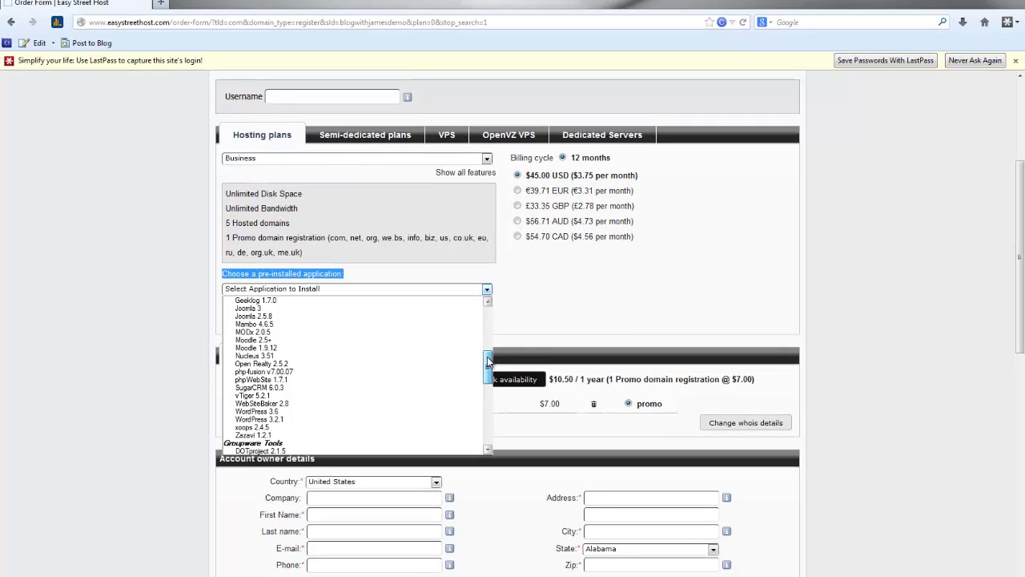
pyautogui.moveTo(487, 362); pyautogui.dragTo(480, 359)
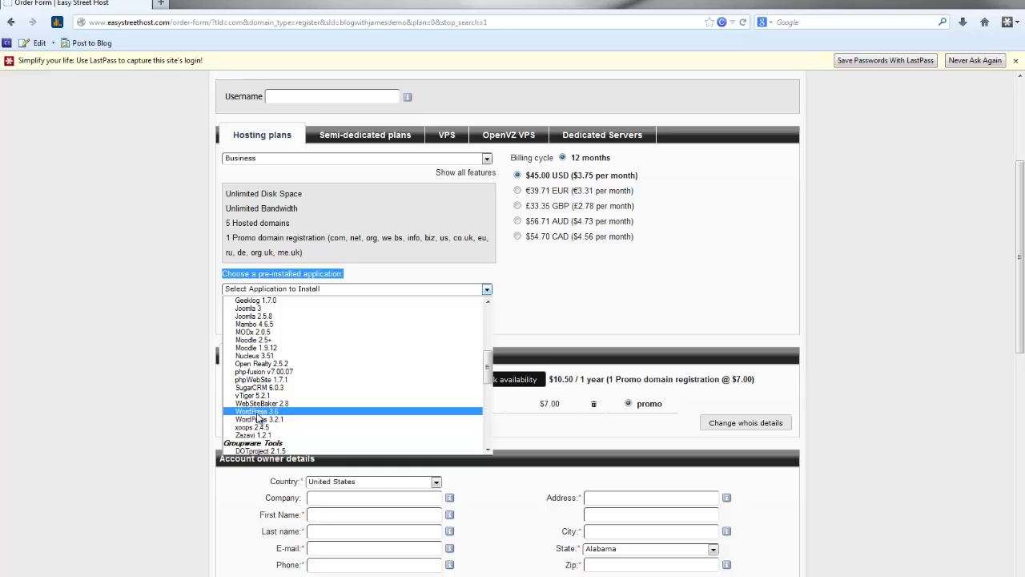
pyautogui.click(257, 412)
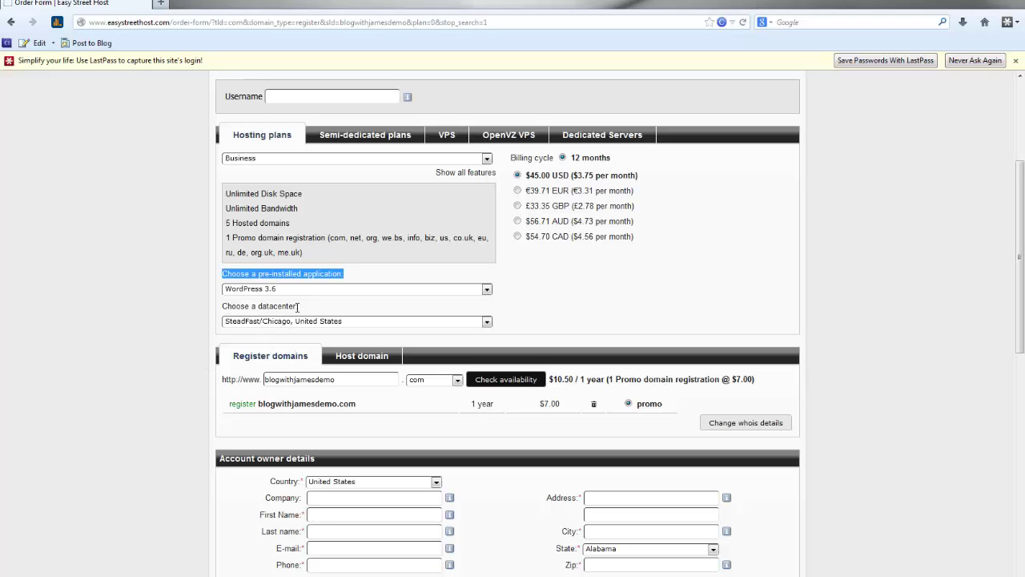
# Review the available datacenter locations for the hosting plan and keep the SteadFast/Chicago, United States selection
pyautogui.moveTo(296, 308); pyautogui.dragTo(226, 310)
pyautogui.click(204, 312)
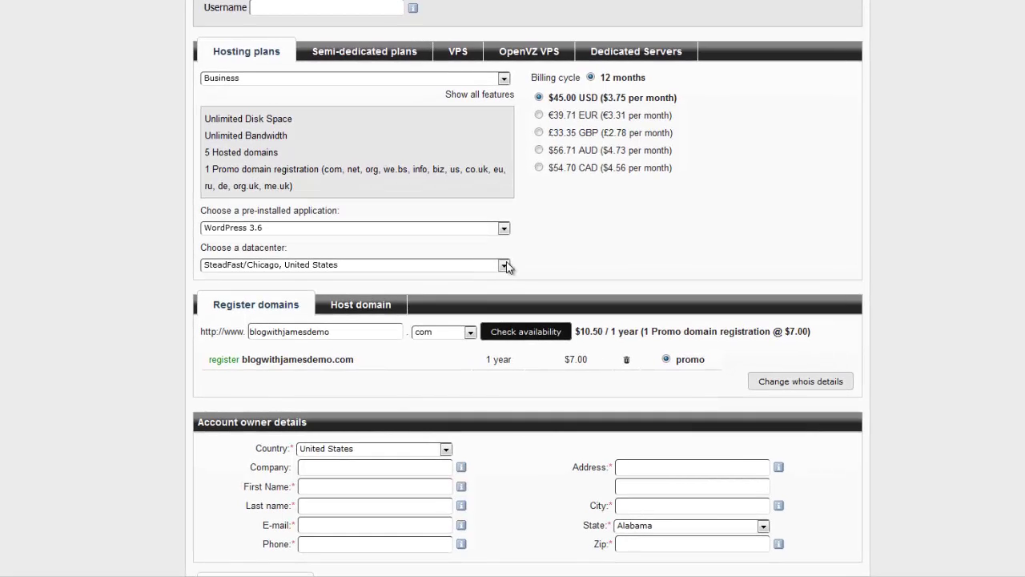
pyautogui.click(500, 277)
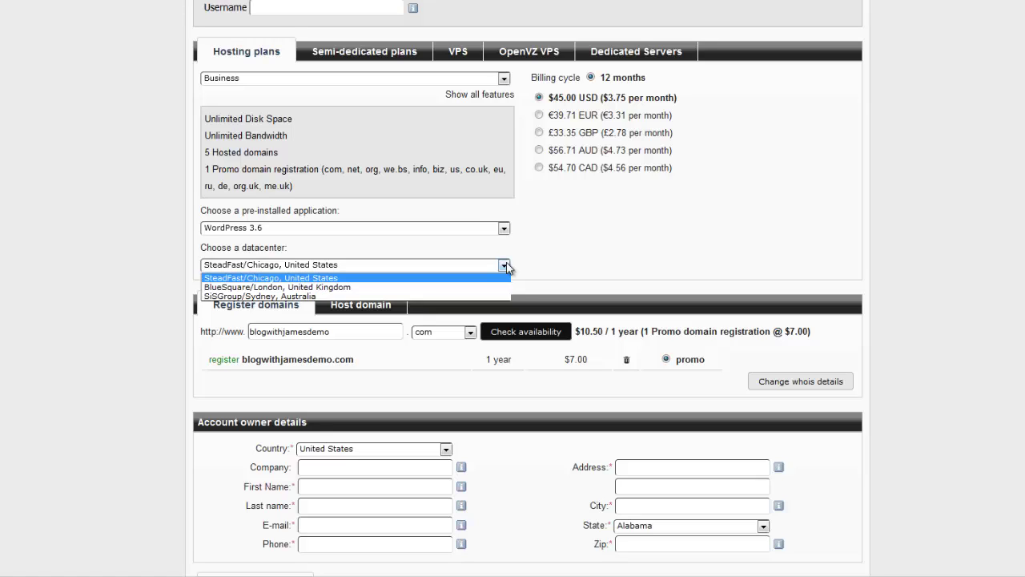
pyautogui.click(534, 265)
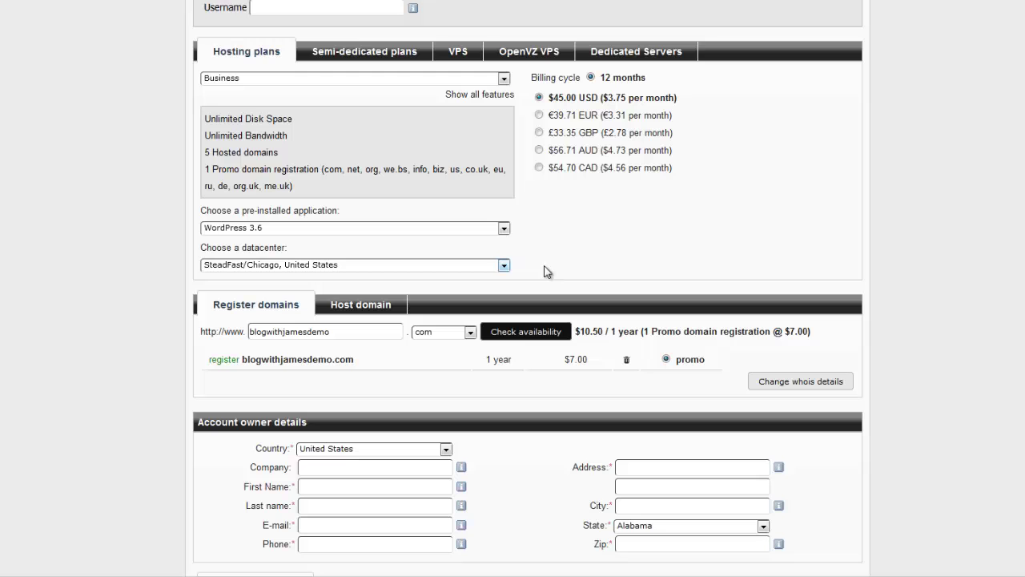
# Review the account owner details, payment methods and order total, and place the cursor in the Company field
pyautogui.scroll(-2, 527, 288)
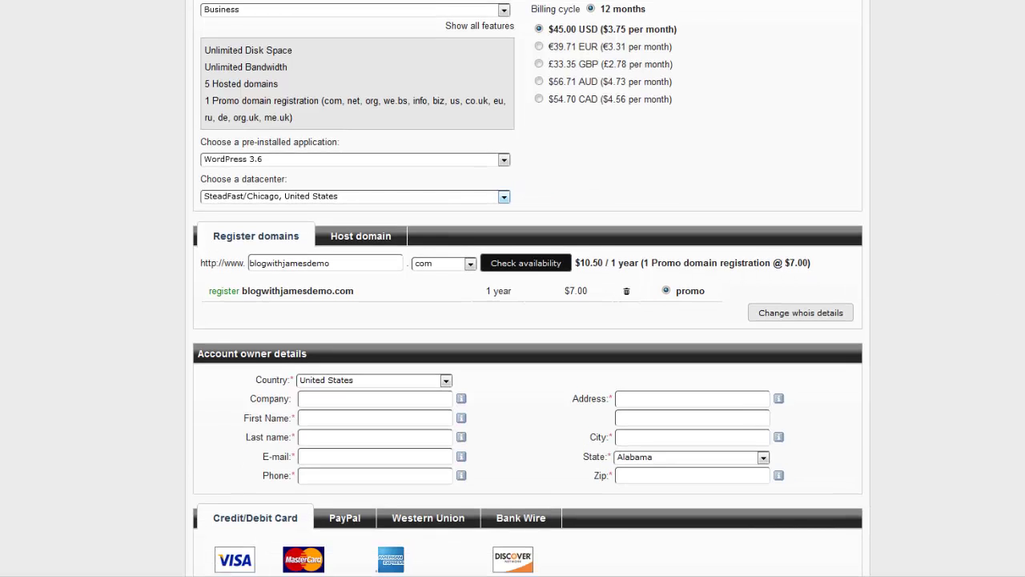
pyautogui.scroll(-1, 528, 288)
pyautogui.scroll(-2, 1017, 258)
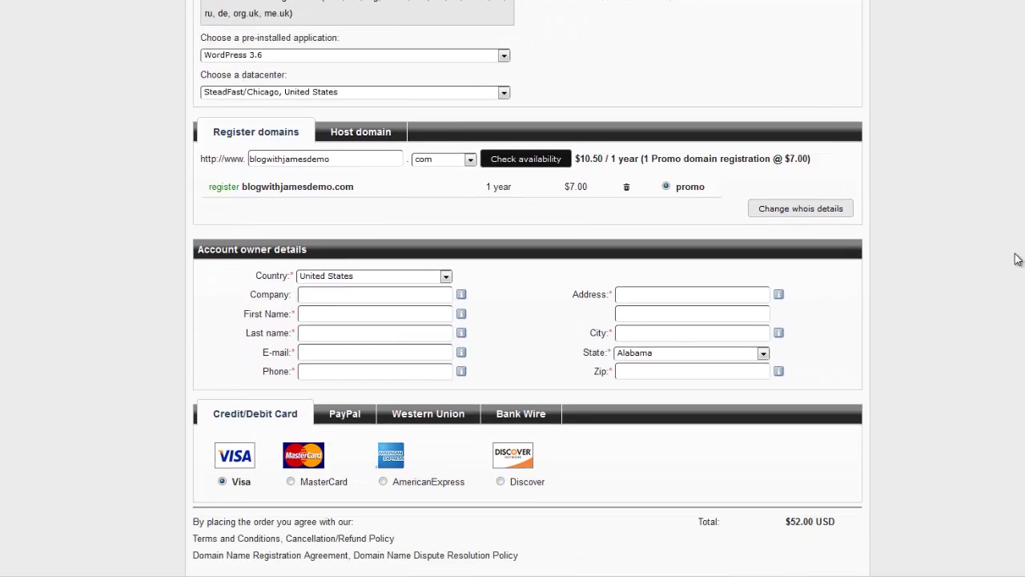
pyautogui.scroll(-1, 1017, 258)
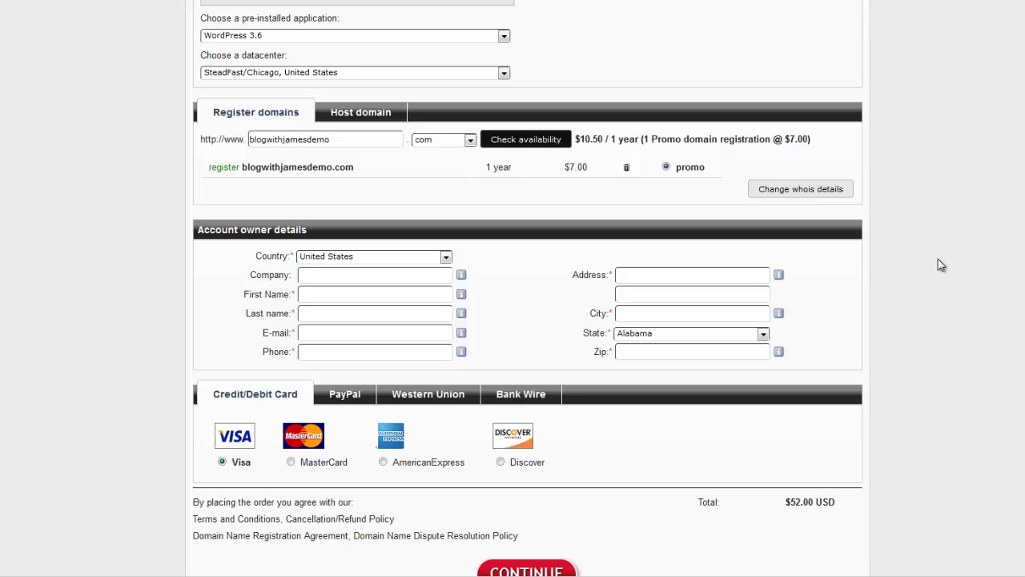
pyautogui.click(344, 277)
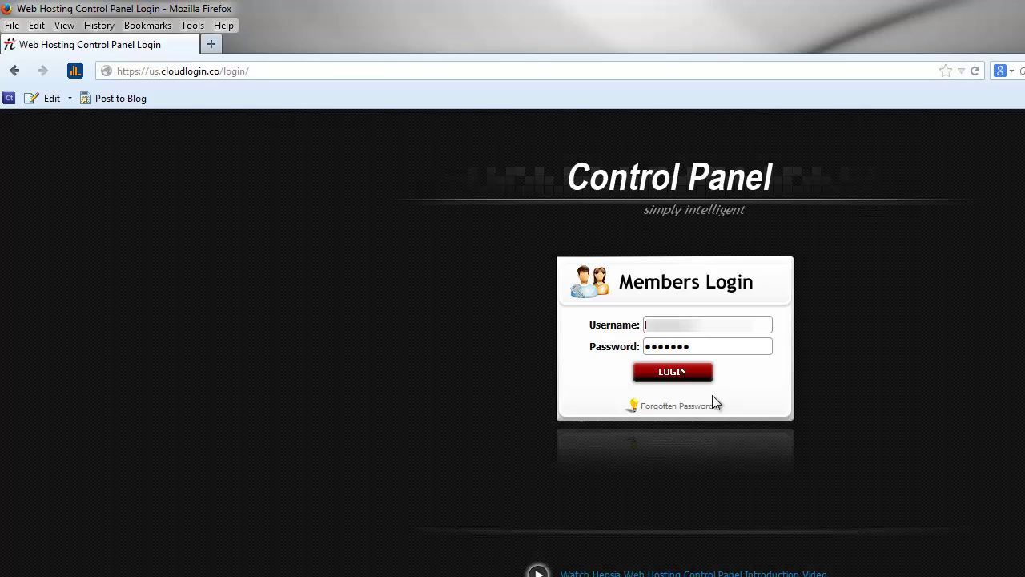
# Log in to the web hosting control panel with the member credentials already filled in
pyautogui.click(672, 373)
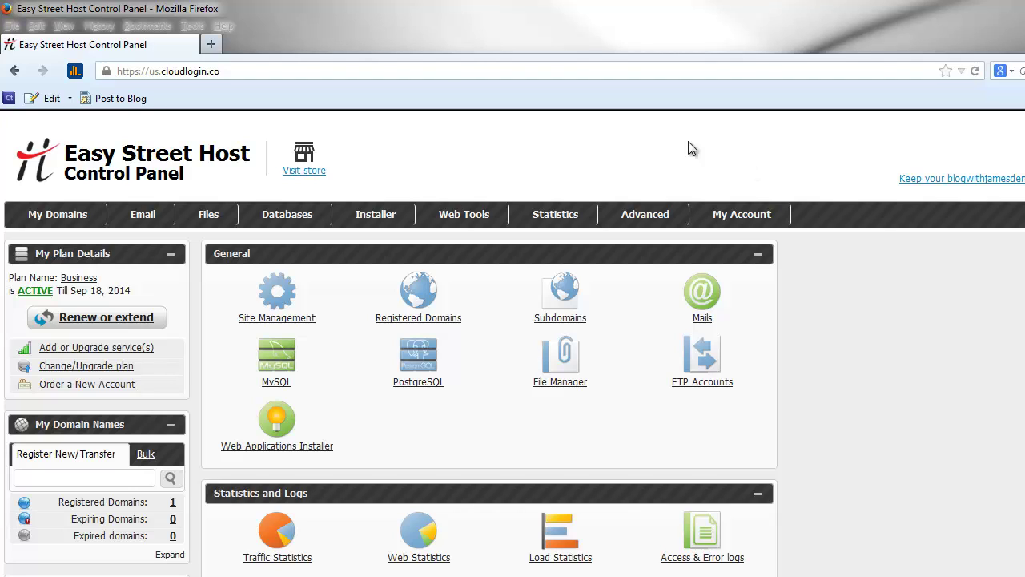
pyautogui.click(213, 44)
pyautogui.rightClick(248, 70)
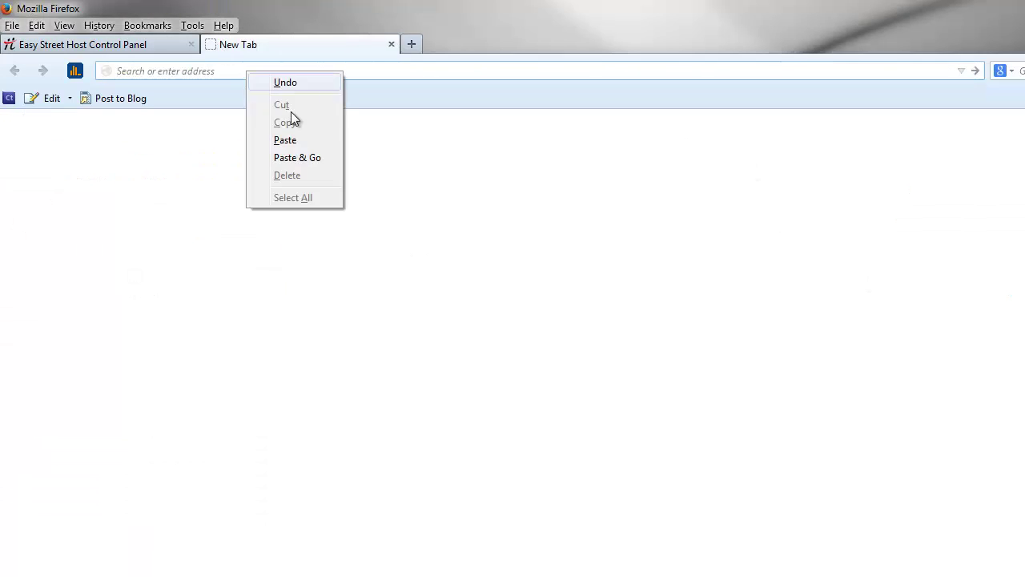
pyautogui.click(298, 137)
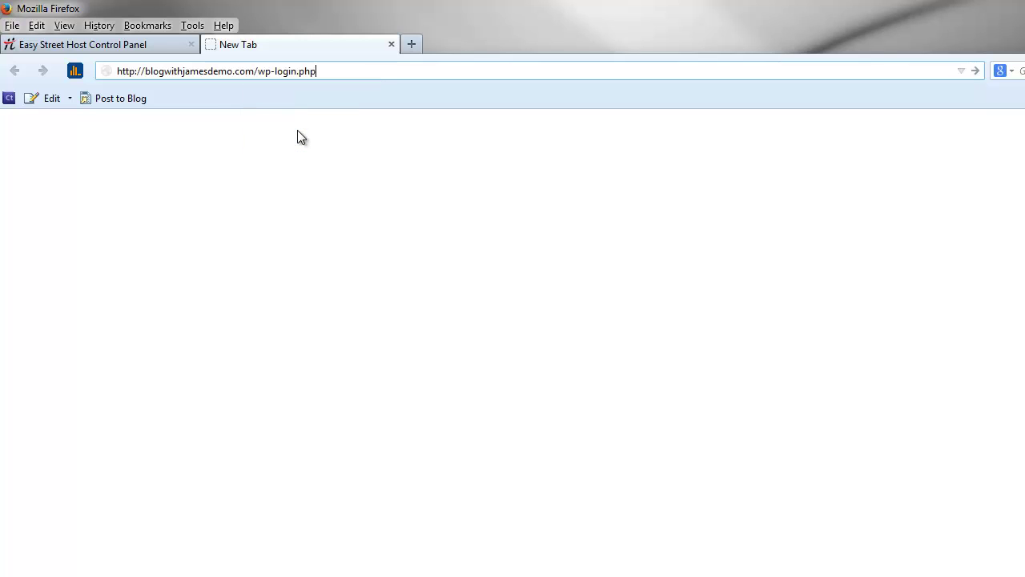
pyautogui.press('Return')
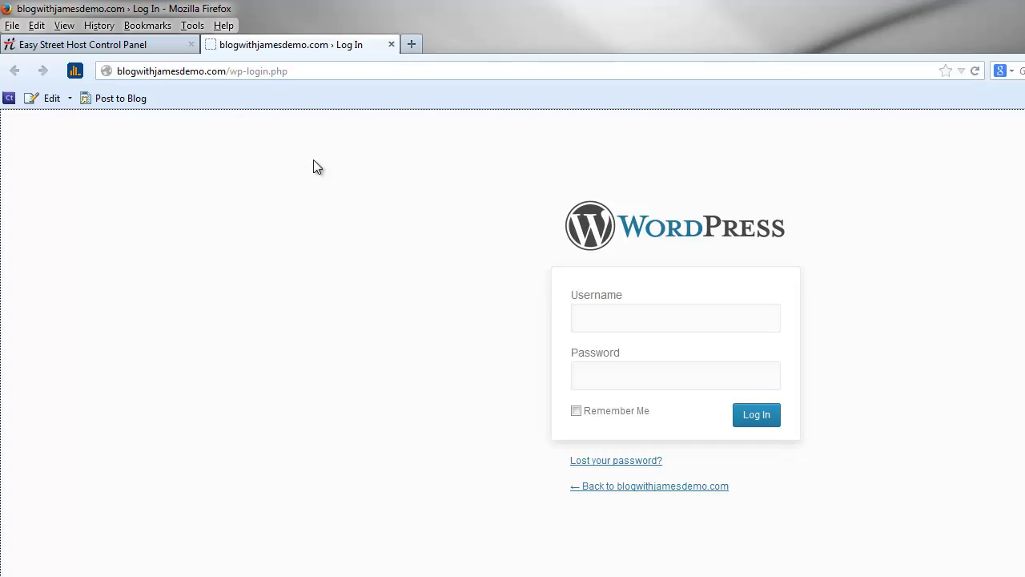
# Log in to the WordPress site with the username admin and the account password
pyautogui.rightClick(670, 324)
pyautogui.click(697, 393)
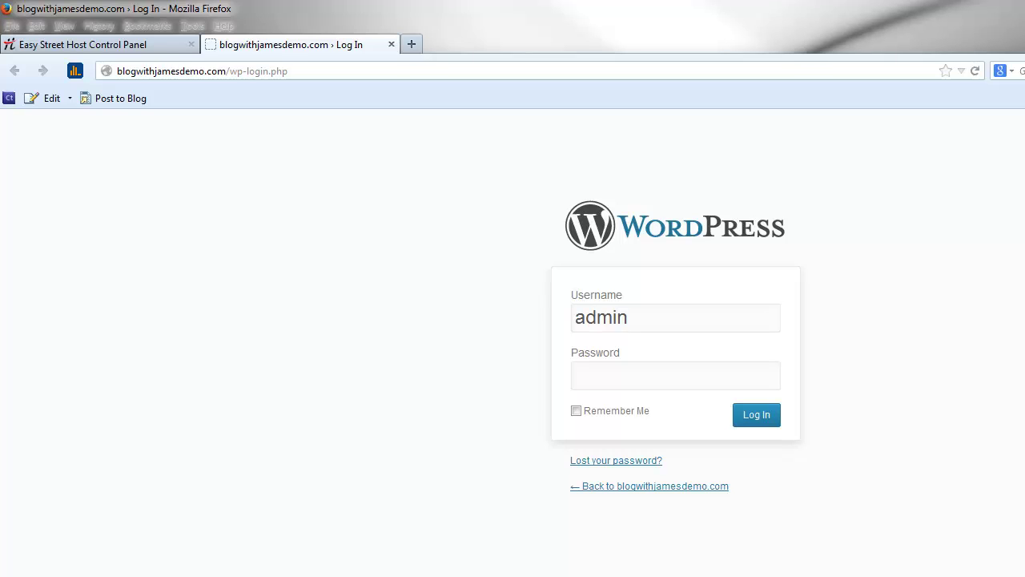
pyautogui.click(594, 374)
pyautogui.rightClick(595, 373)
pyautogui.click(643, 441)
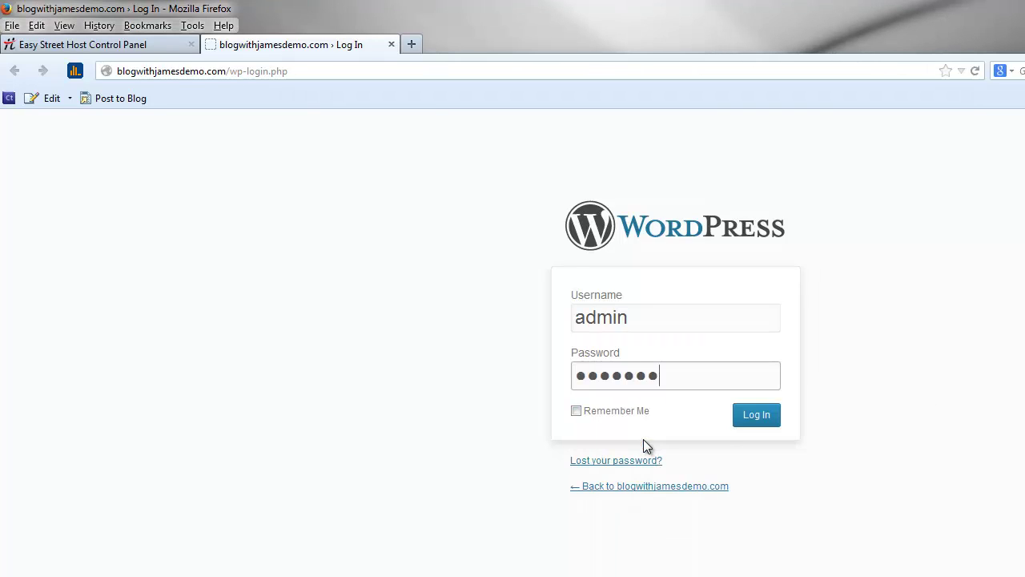
pyautogui.click(770, 415)
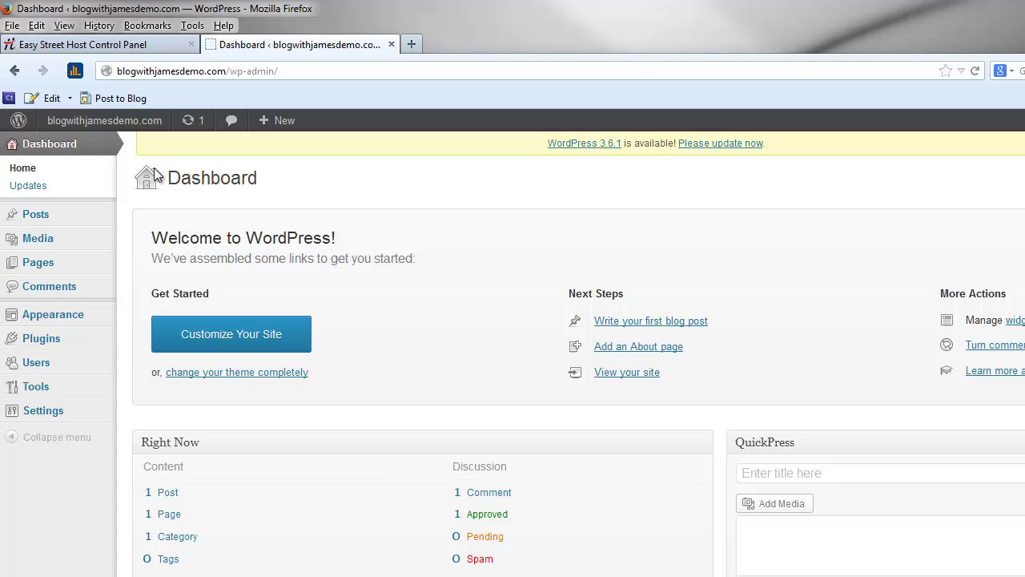
# Return to the hosting control panel, open the File Manager and examine the contents of the blogwithjamesdemo.com folder
pyautogui.click(118, 46)
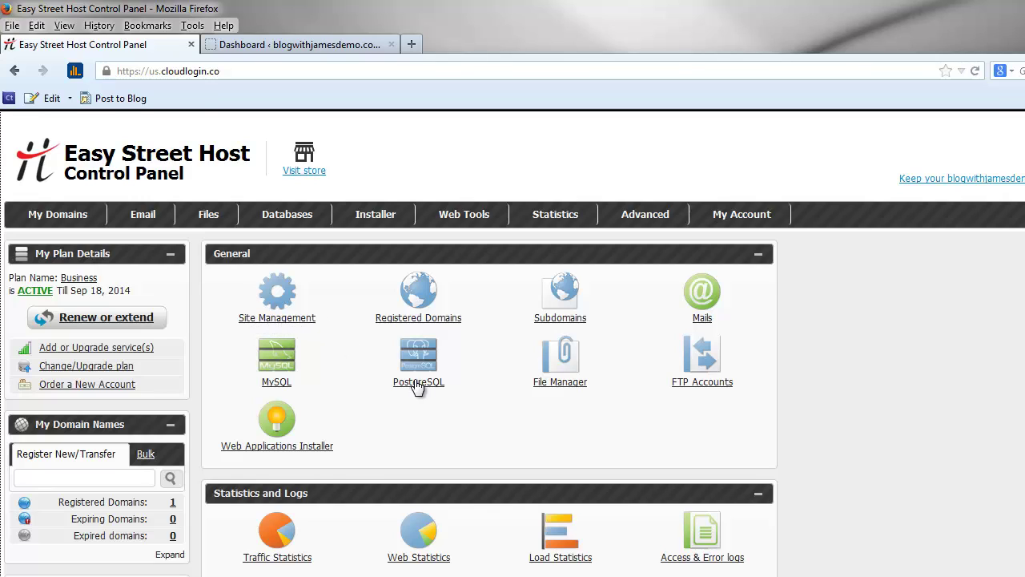
pyautogui.click(560, 381)
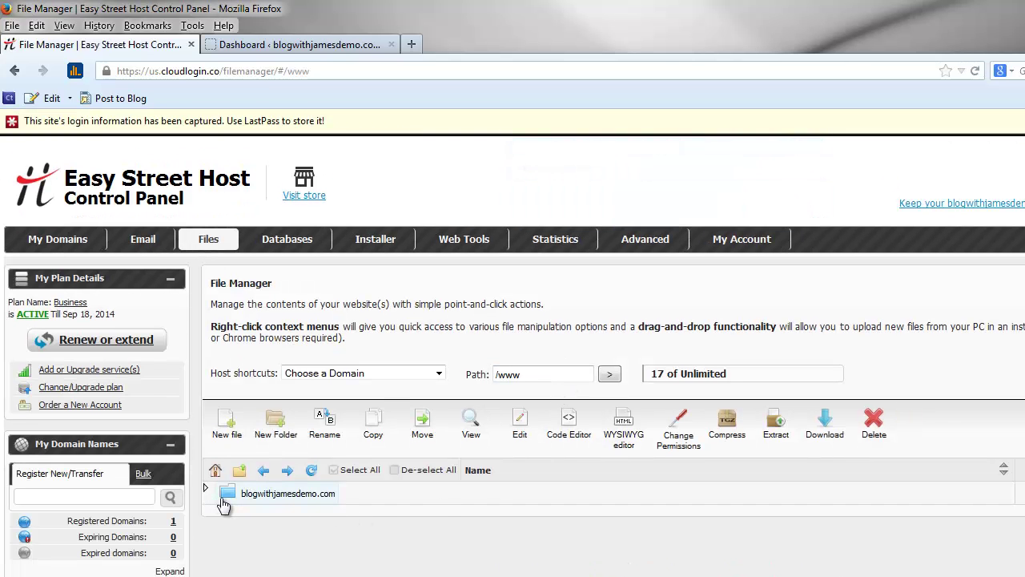
pyautogui.click(206, 489)
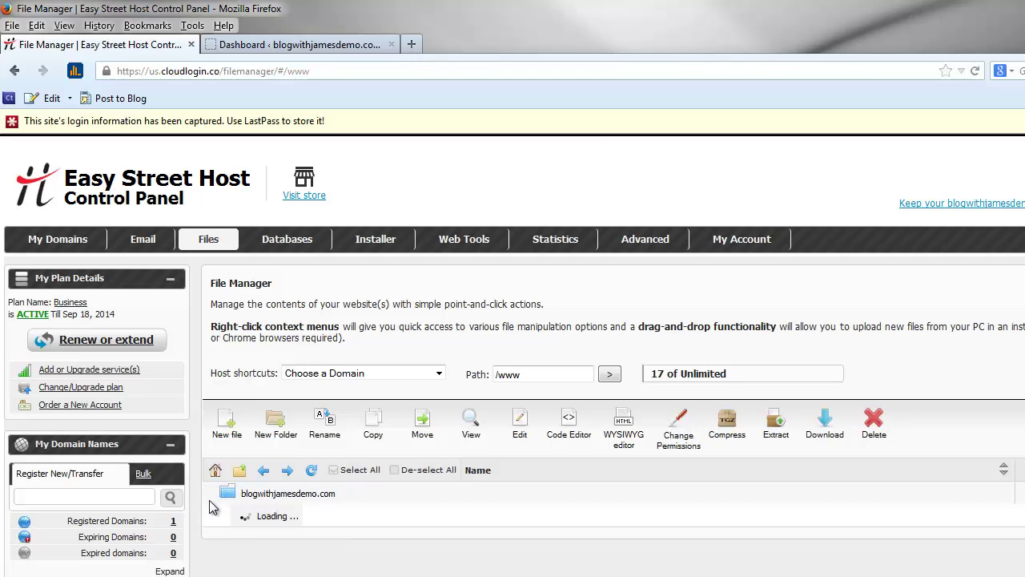
pyautogui.scroll(-3, 212, 506)
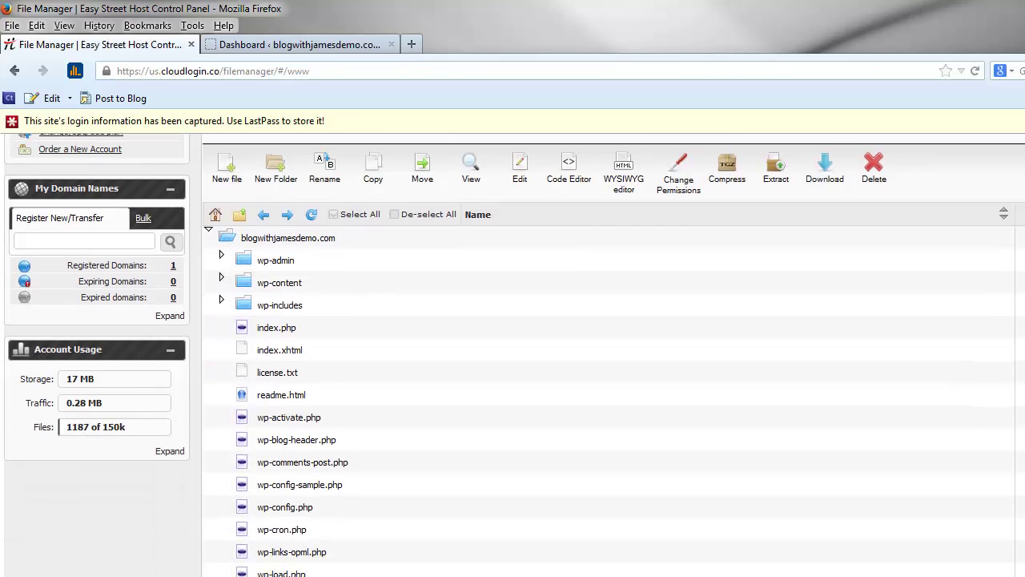
pyautogui.scroll(2, 512, 352)
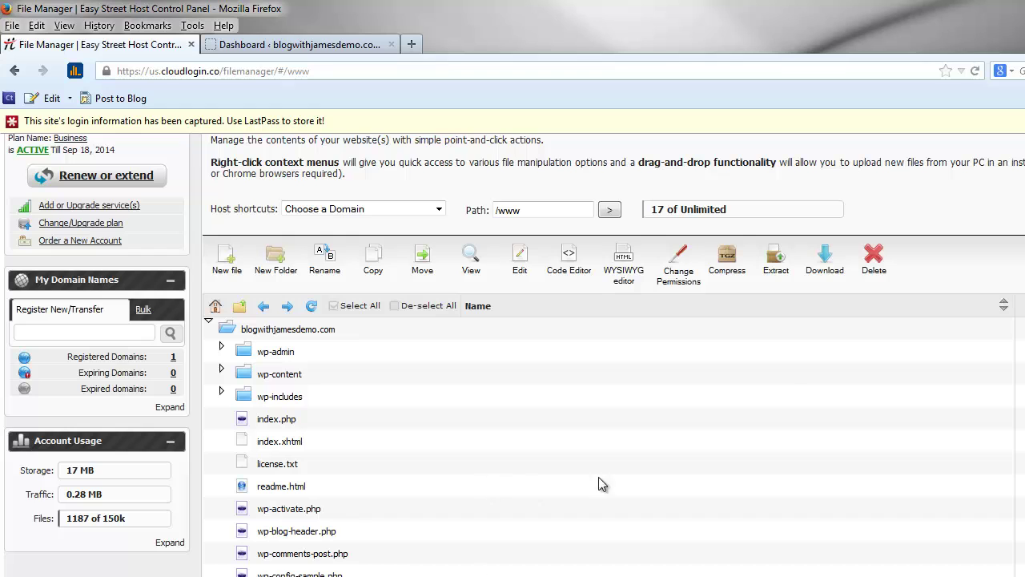
pyautogui.scroll(2, 793, 347)
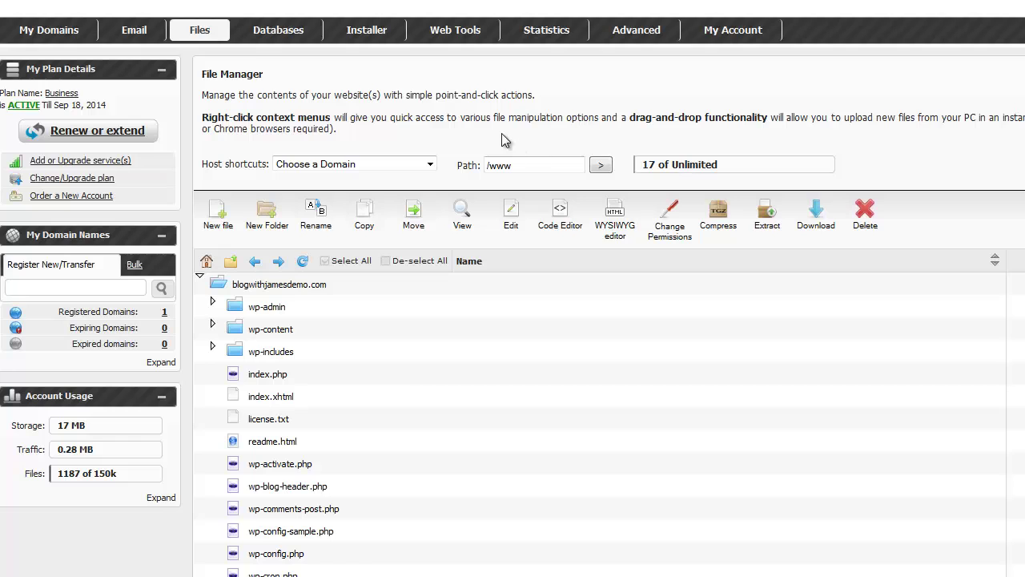
# Review the hosting account's MySQL databases and their monthly query statistics
pyautogui.moveTo(278, 42)
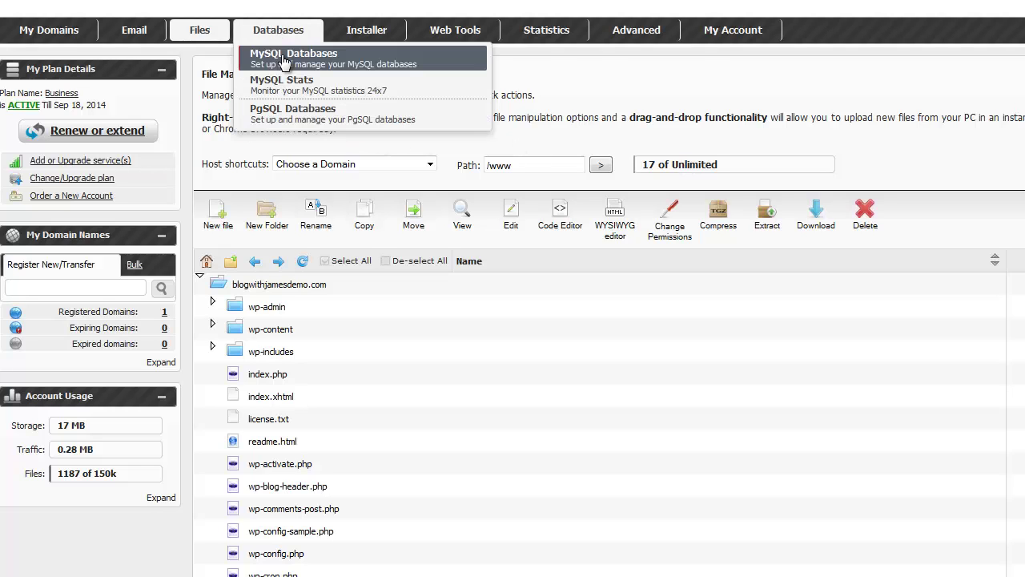
pyautogui.click(284, 62)
pyautogui.scroll(-1, 288, 62)
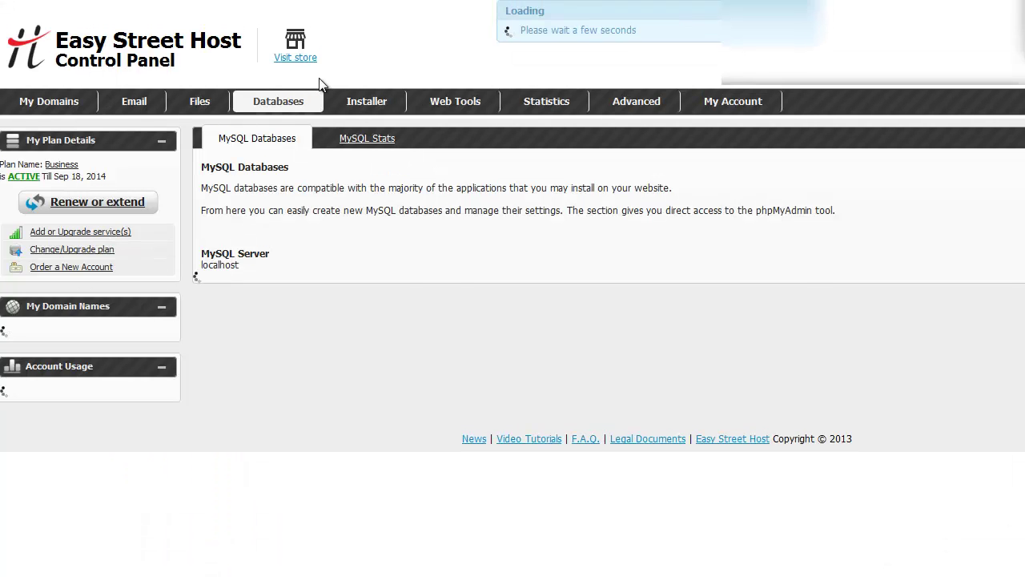
pyautogui.moveTo(376, 195)
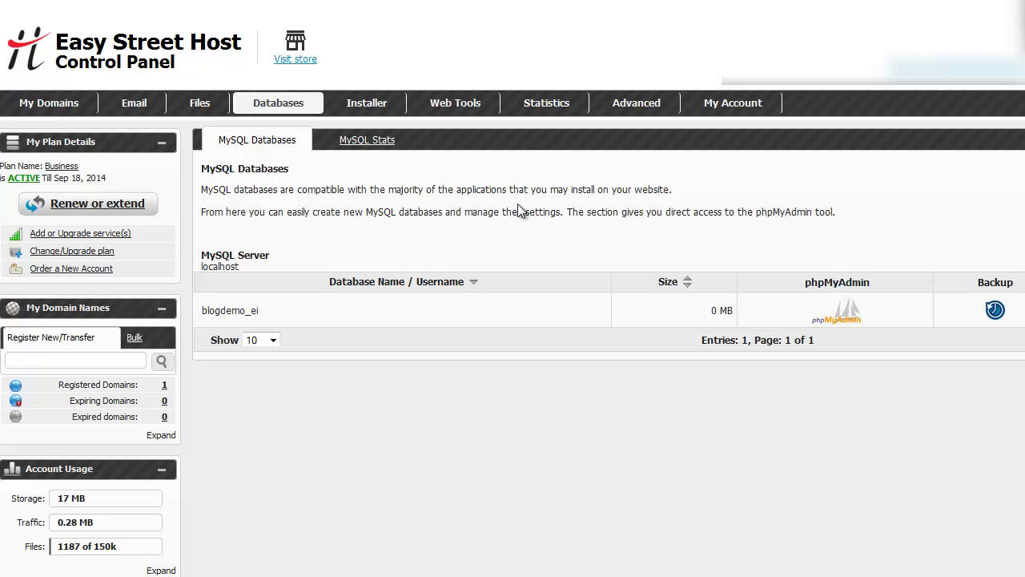
pyautogui.click(366, 142)
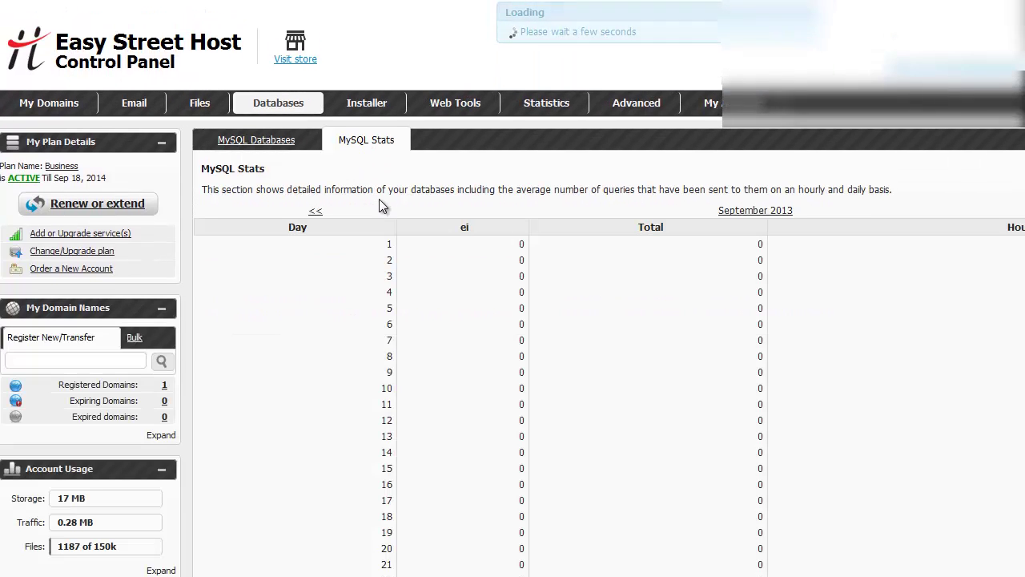
pyautogui.scroll(-1, 699, 242)
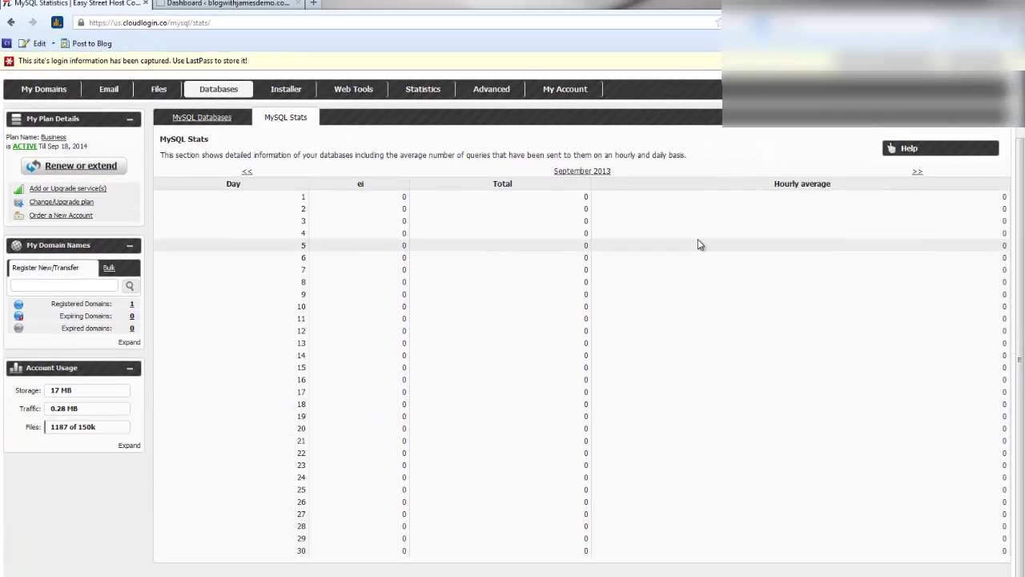
pyautogui.scroll(2, 698, 243)
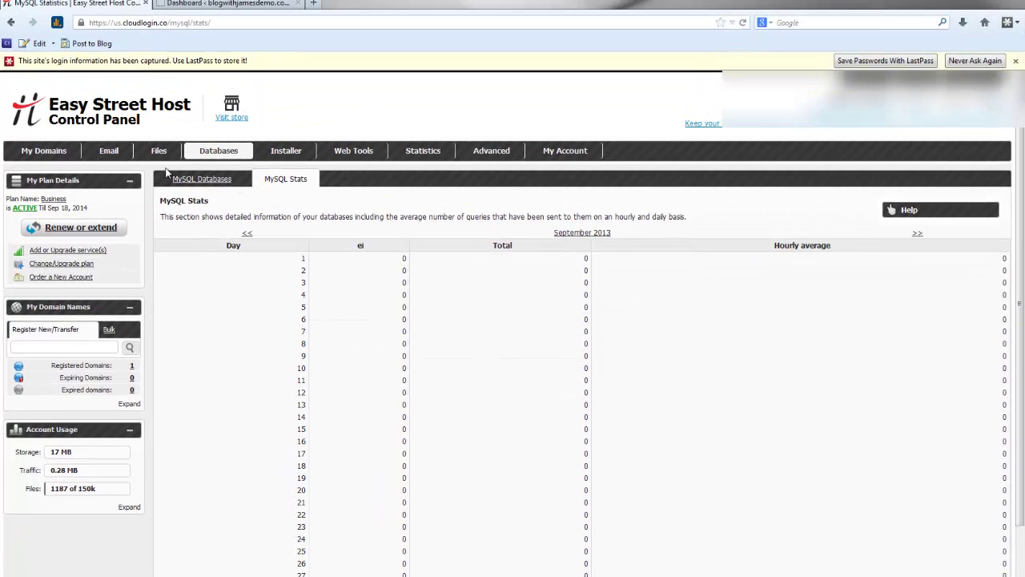
# Review the Hosted Domains details and the ID Protect page for the account's domain
pyautogui.moveTo(103, 157)
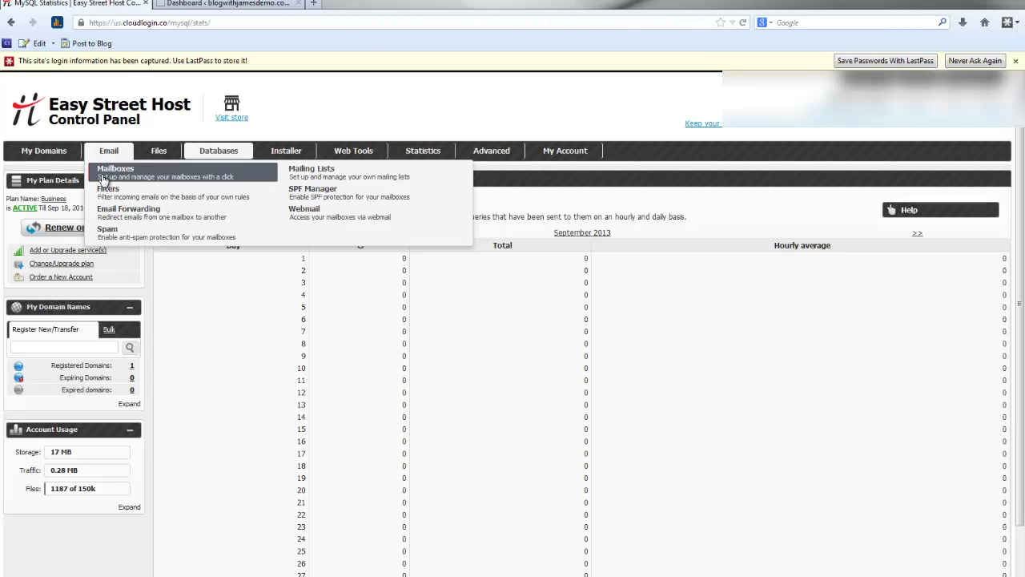
pyautogui.moveTo(44, 152)
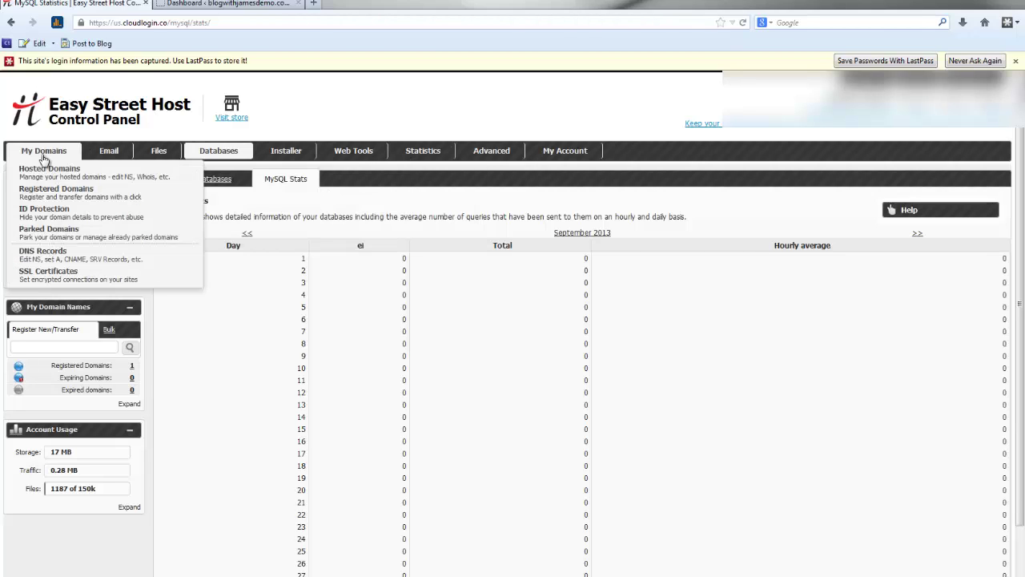
pyautogui.click(44, 170)
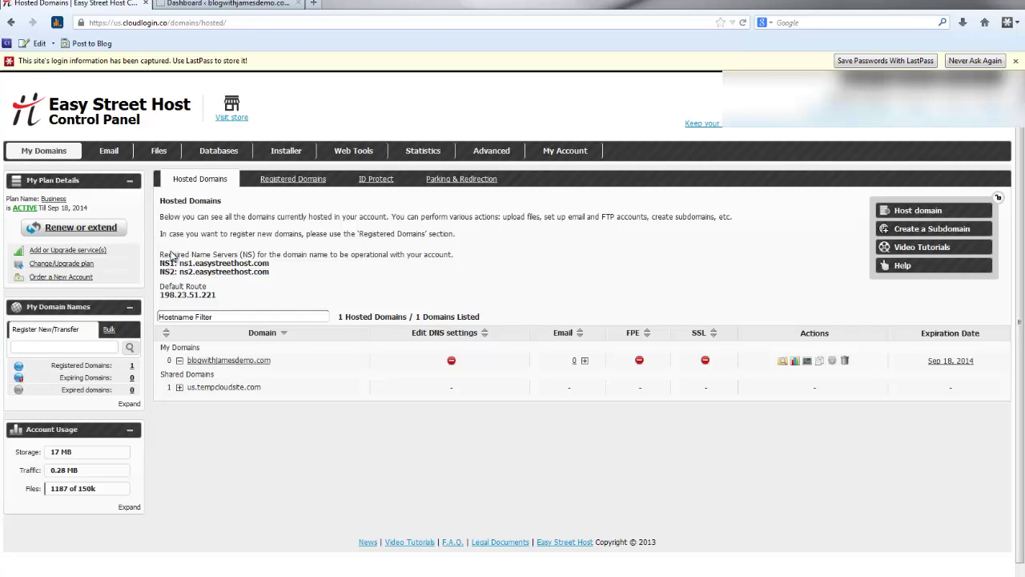
pyautogui.click(376, 179)
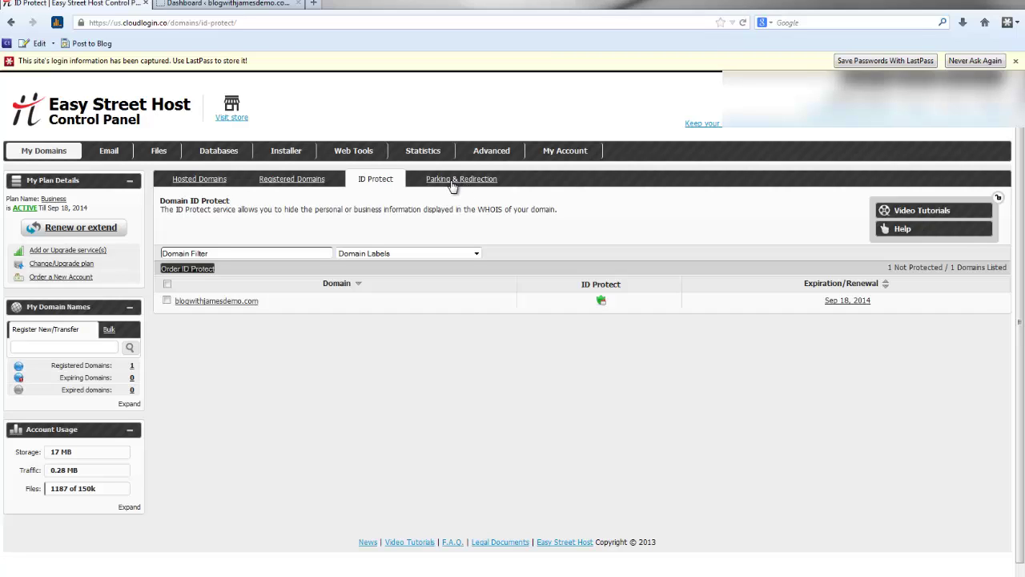
pyautogui.click(491, 152)
pyautogui.moveTo(157, 154)
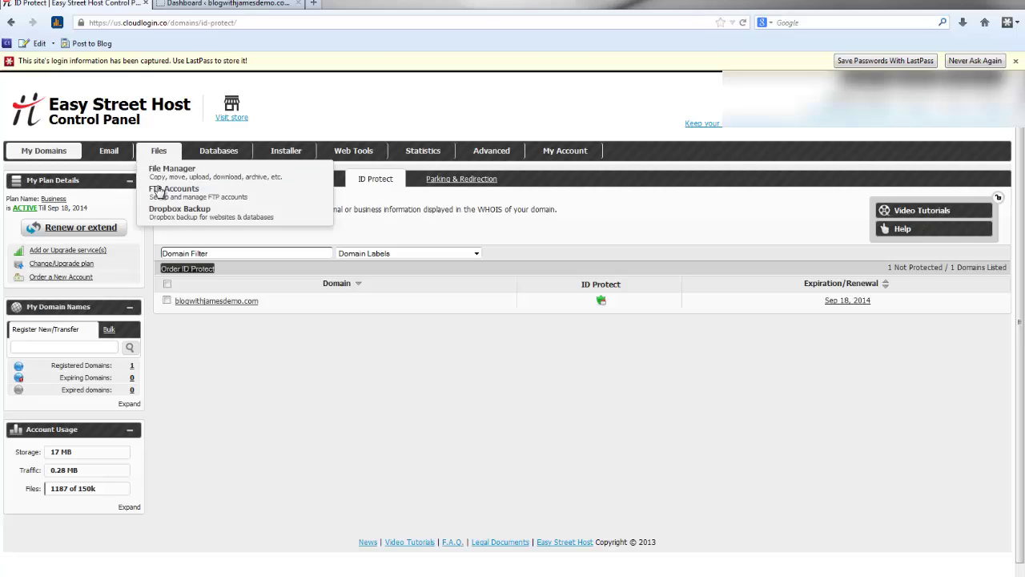
pyautogui.moveTo(108, 157)
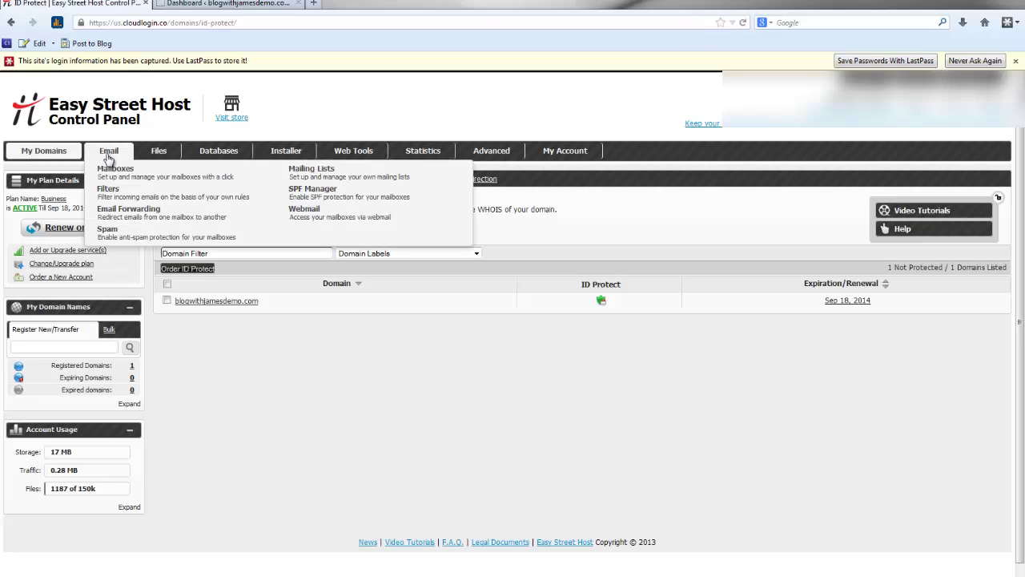
pyautogui.moveTo(355, 158)
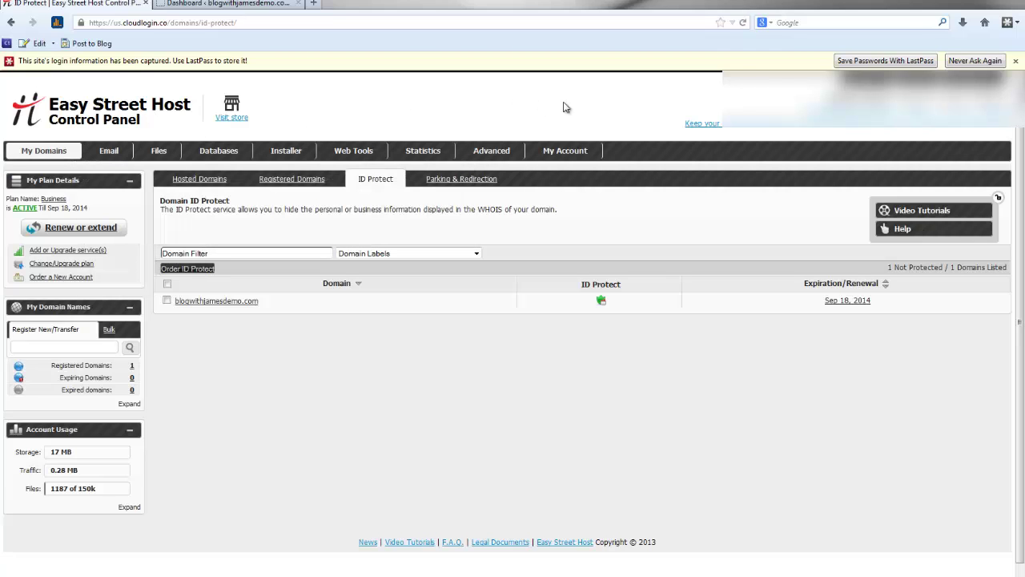
# Dismiss the LastPass notification about the captured login and look over the Email and My Domains options
pyautogui.click(1015, 61)
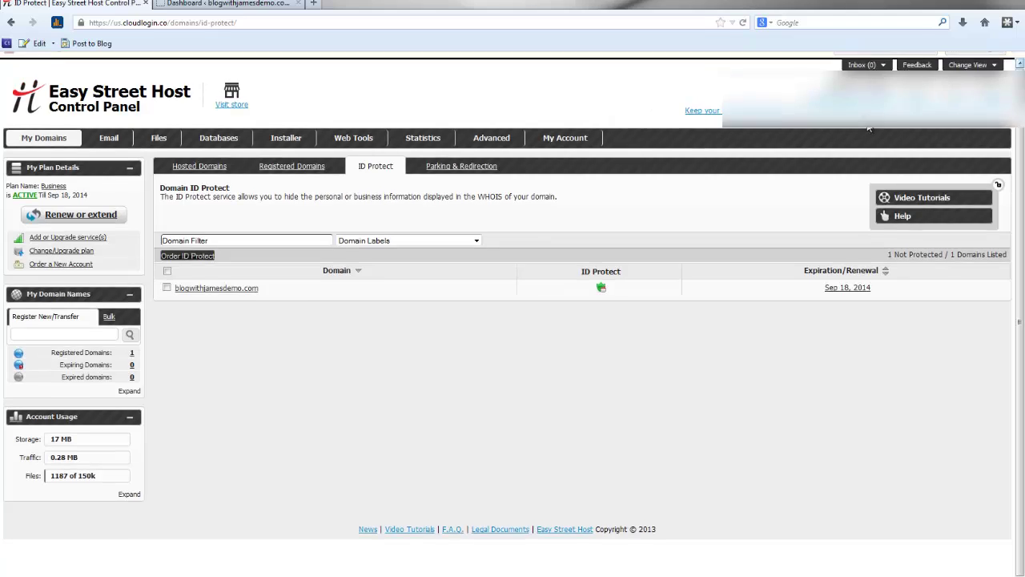
pyautogui.moveTo(573, 130)
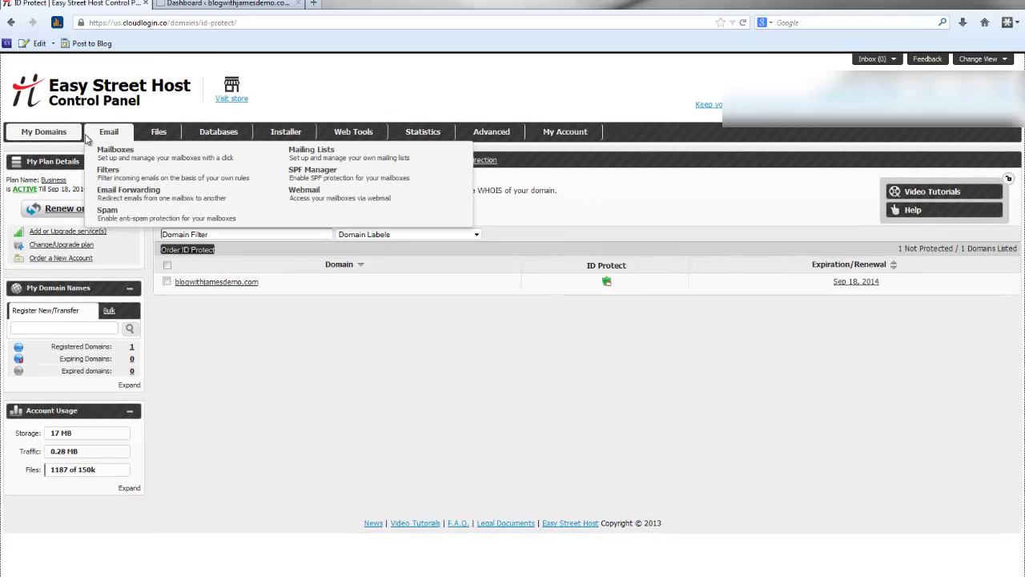
pyautogui.moveTo(73, 132)
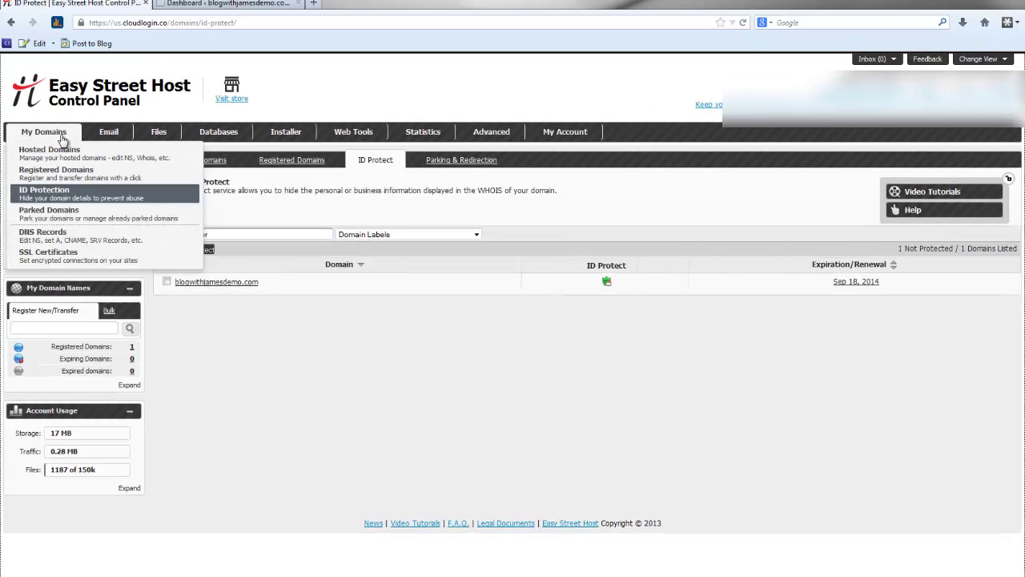